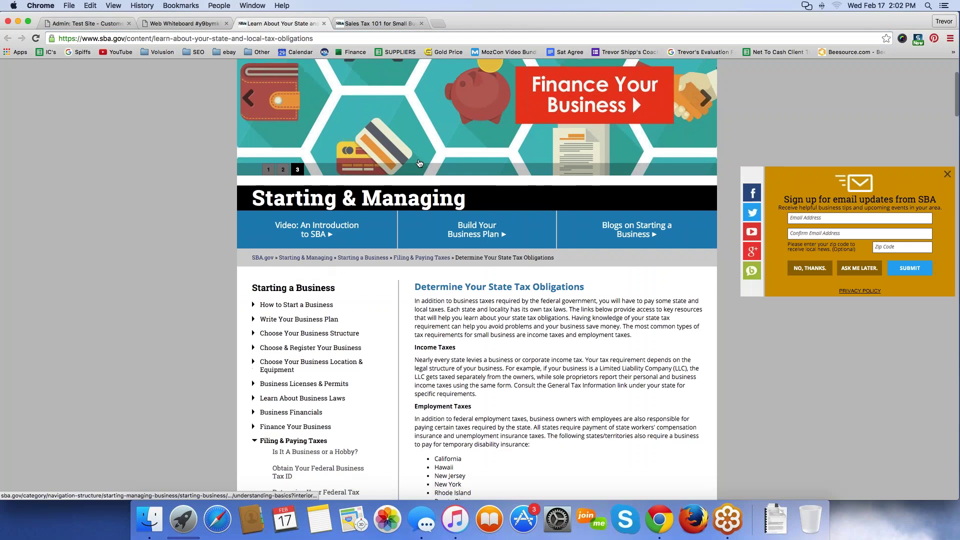
Enlarge the Sales Tax 101 article, select the 'Currently, Alaska…' sentences, then return to the state tax page
left_click(380, 23)
scroll(331, 258, "up", 5)
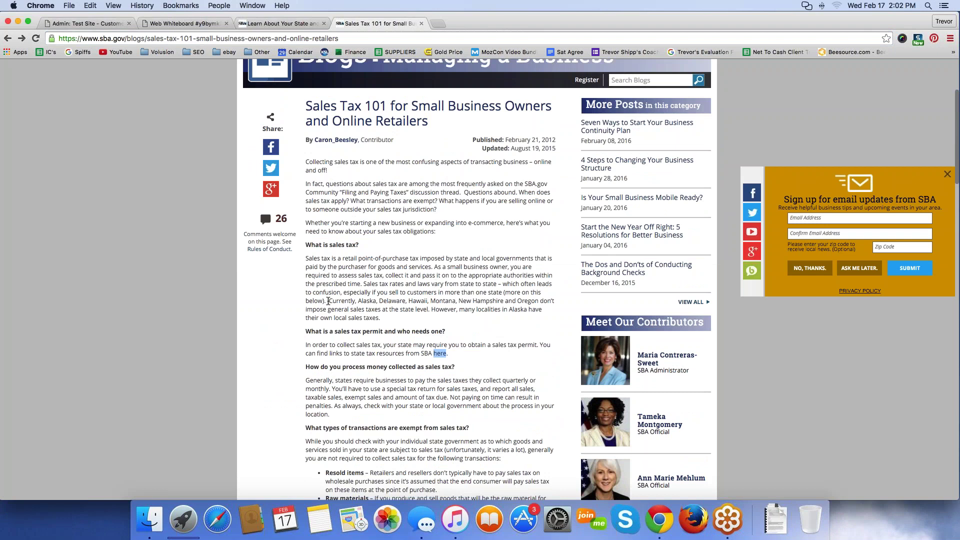
scroll(330, 300, "up", 4)
scroll(332, 300, "down", 2)
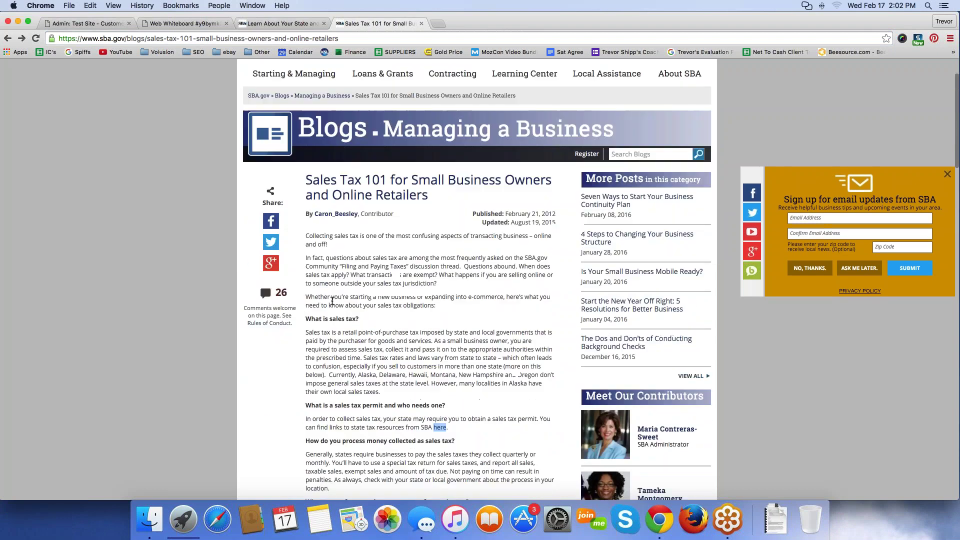
key("super+equal")
key("super+equal")
key("super+equal")
key("super+equal")
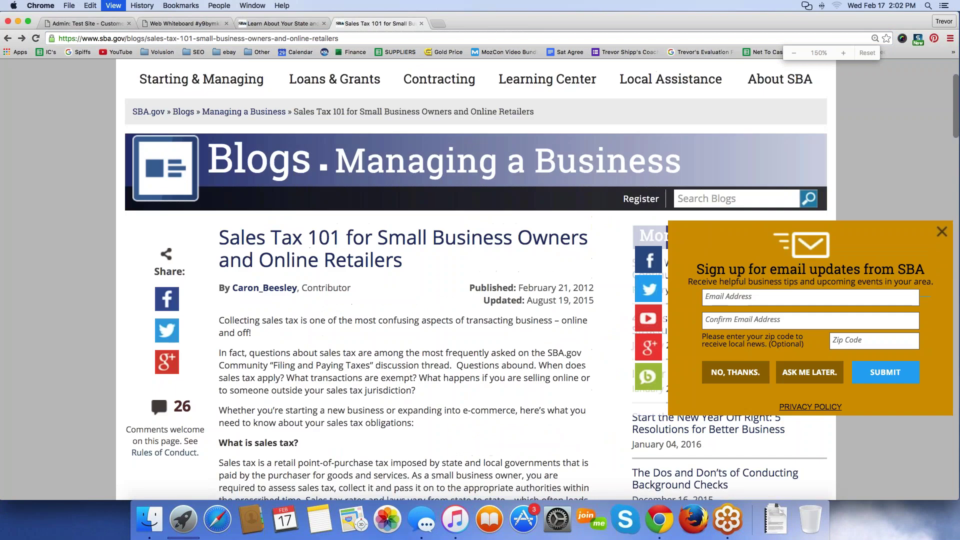
scroll(321, 267, "down", 6)
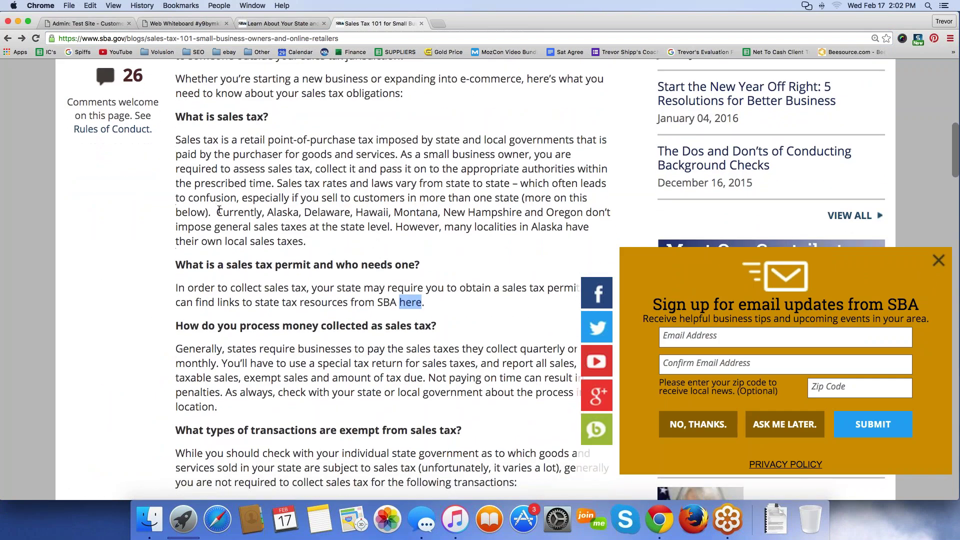
left_click_drag(216, 209, 312, 239)
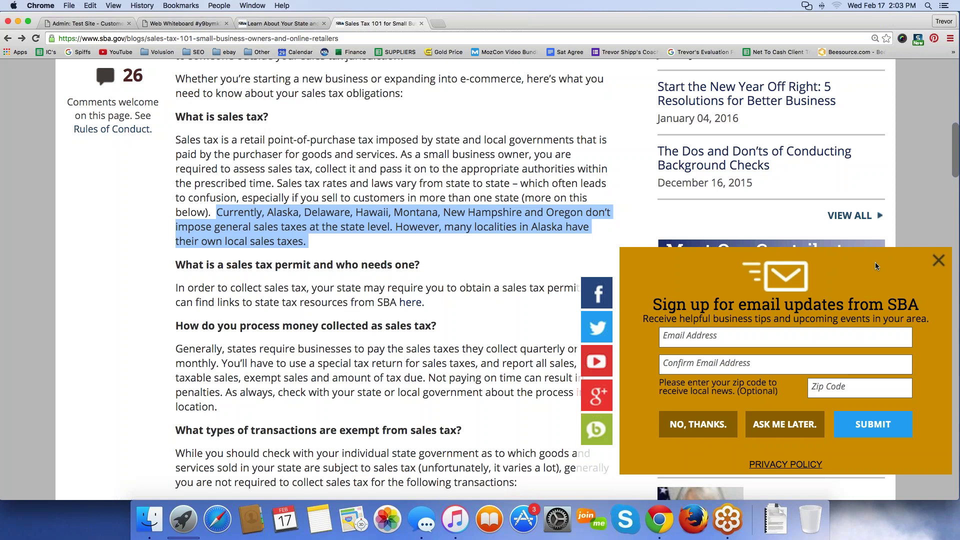
left_click(288, 27)
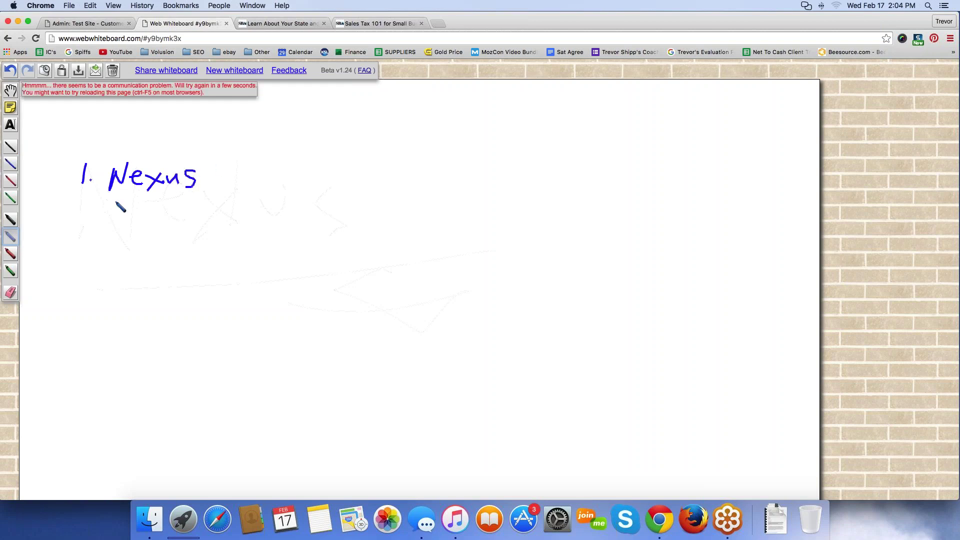
Draw a blue underline beneath the '1. Nexus' heading
mouse_move(114, 203)
left_mouse_down()
mouse_move(192, 196)
mouse_move(114, 201)
left_mouse_up()
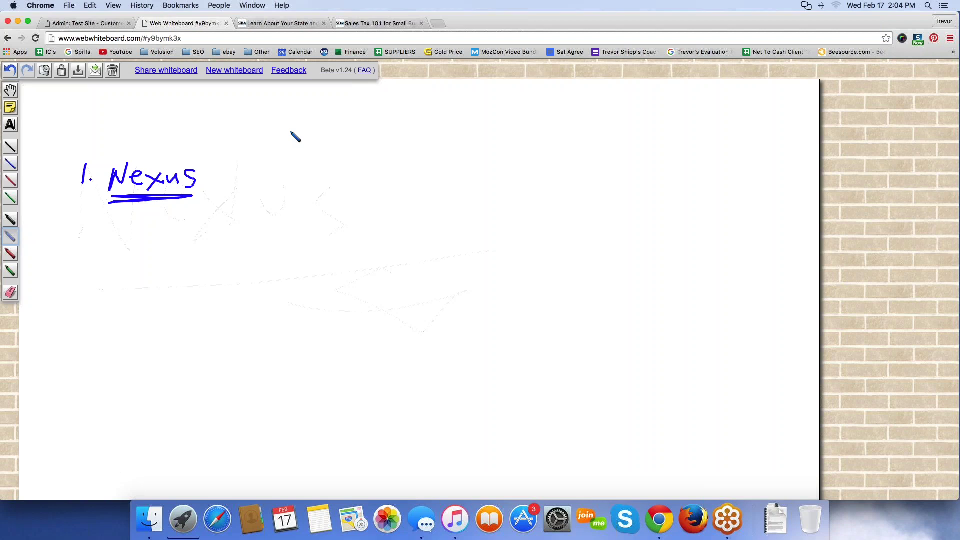
Sketch a state outline and '$' beside 1. Nexus, loop them together, and circle the heading
mouse_move(316, 131)
left_mouse_down()
mouse_move(317, 154)
mouse_move(368, 153)
mouse_move(372, 170)
left_mouse_up()
mouse_move(372, 227)
left_mouse_down()
mouse_move(292, 219)
mouse_move(292, 130)
left_mouse_up()
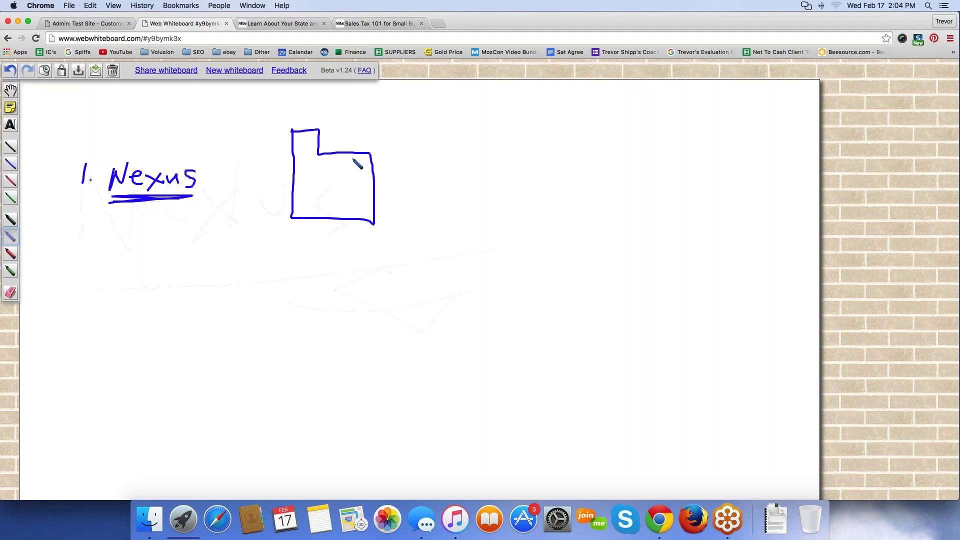
mouse_move(424, 146)
left_mouse_down()
mouse_move(409, 152)
mouse_move(419, 176)
left_mouse_up()
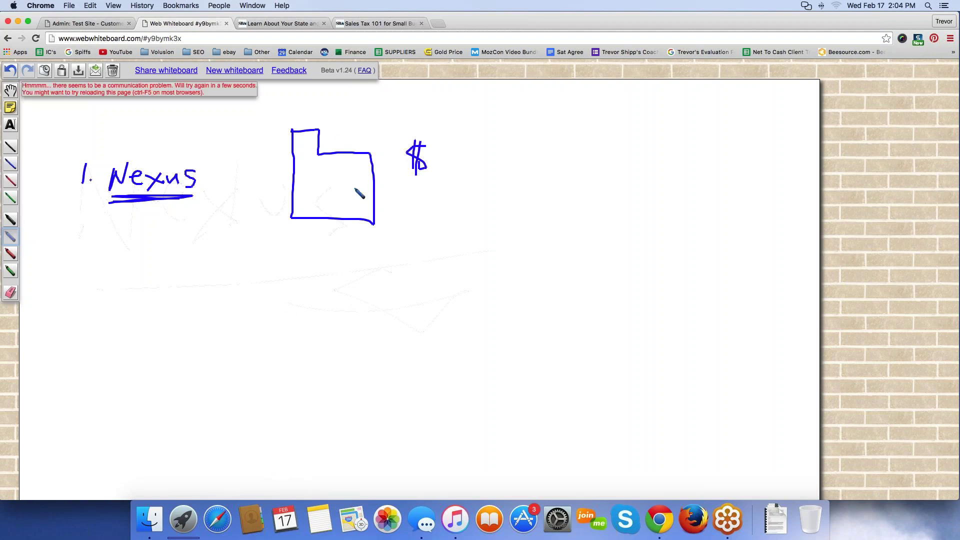
mouse_move(463, 112)
left_mouse_down()
mouse_move(271, 155)
mouse_move(457, 182)
mouse_move(425, 117)
left_mouse_up()
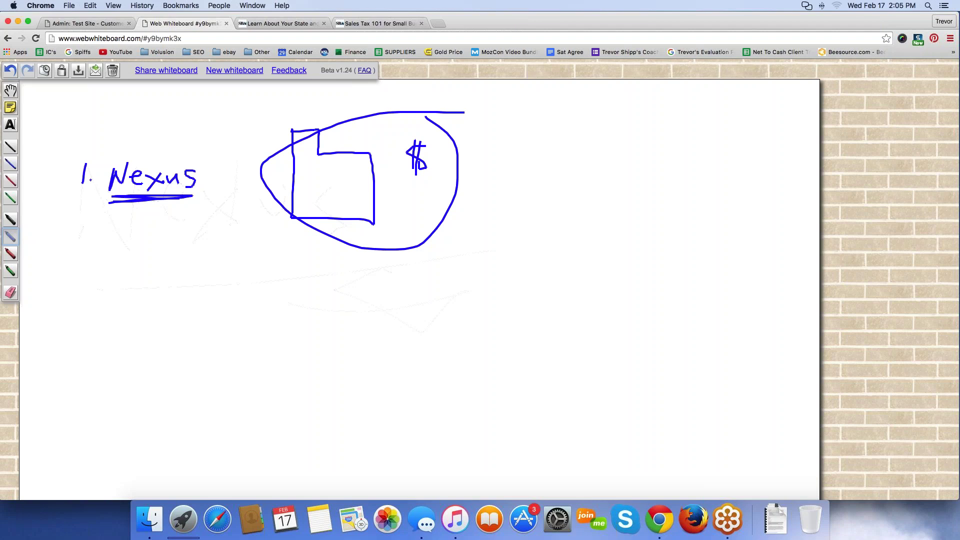
mouse_move(194, 144)
left_mouse_down()
mouse_move(168, 144)
mouse_move(143, 212)
mouse_move(193, 153)
left_mouse_up()
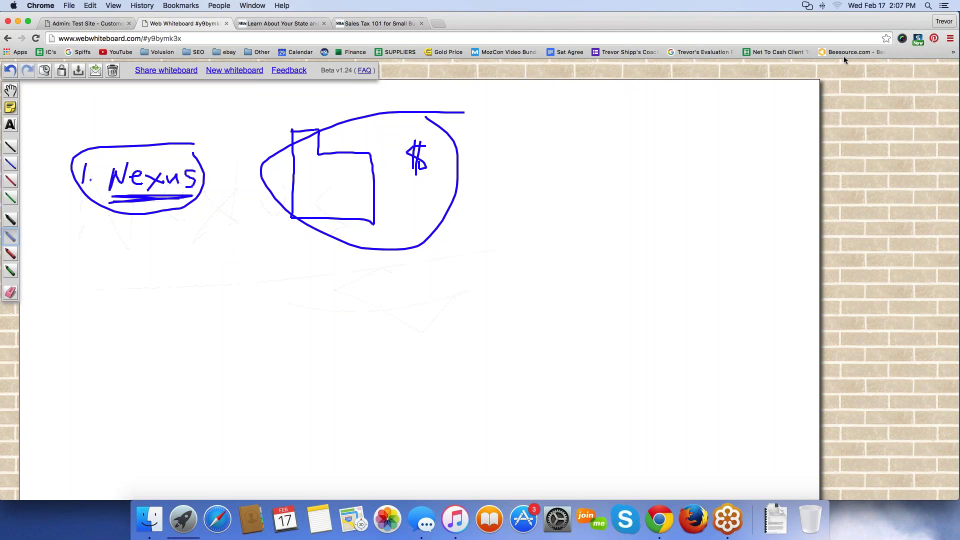
Copy the state tax obligations page's URL and scroll to its state resources
key("ctrl+Tab")
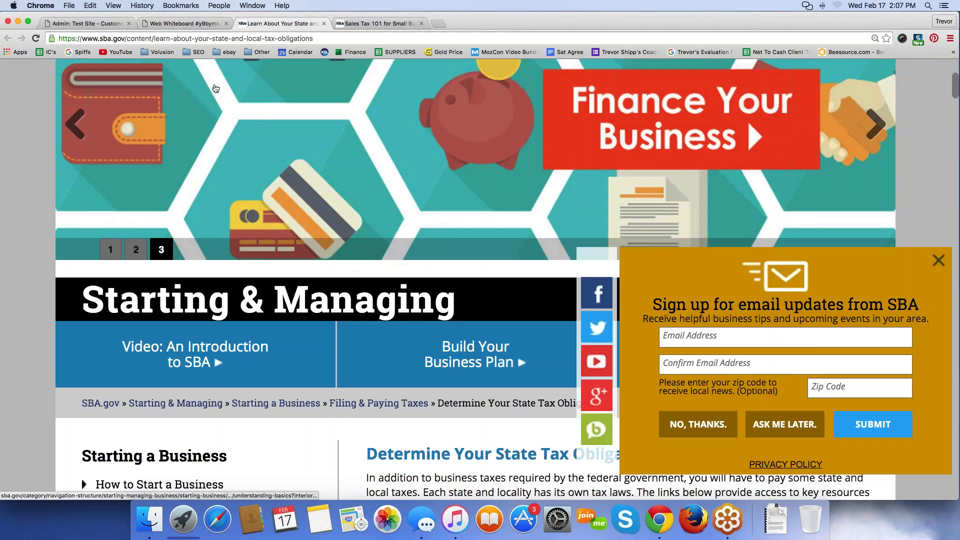
key("super+l")
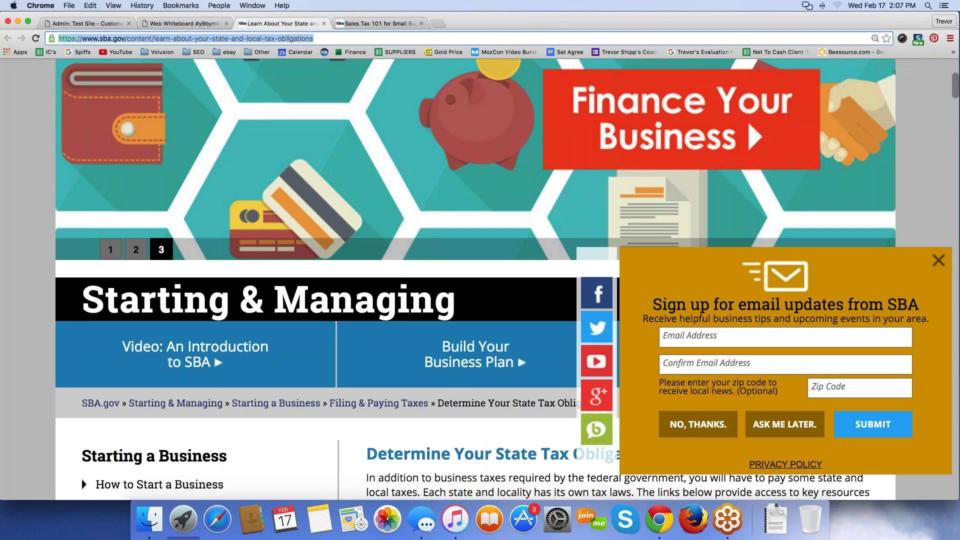
key("super+c")
scroll(257, 114, "up", 3)
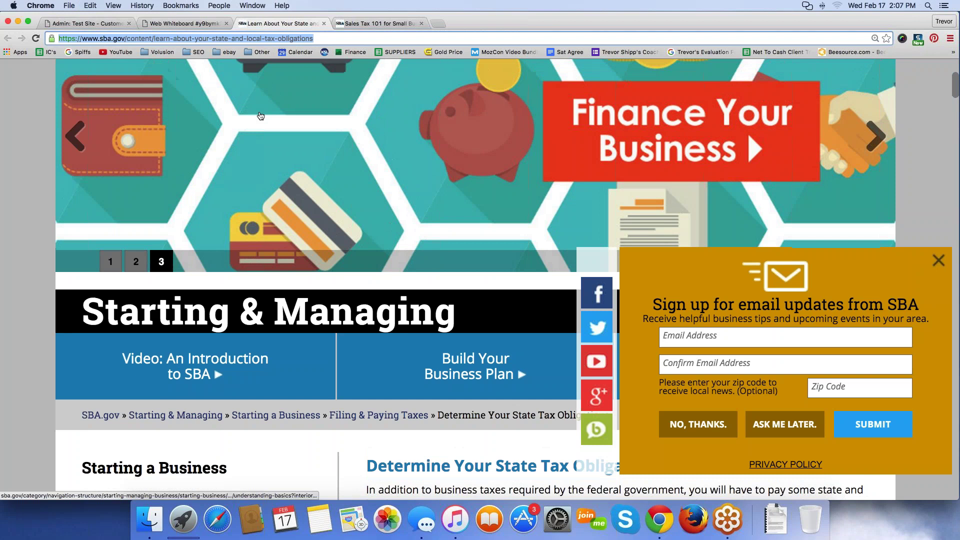
scroll(239, 73, "down", 10)
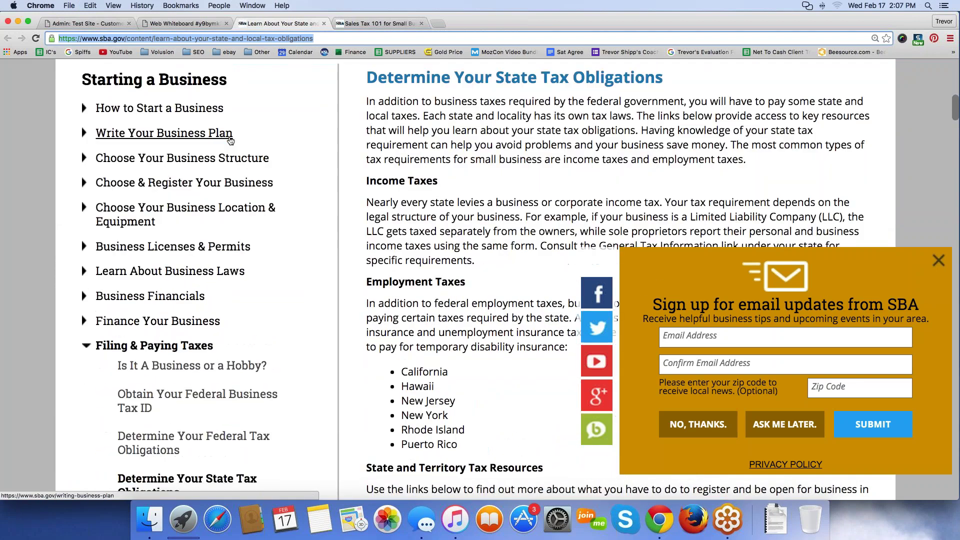
scroll(165, 180, "down", 8)
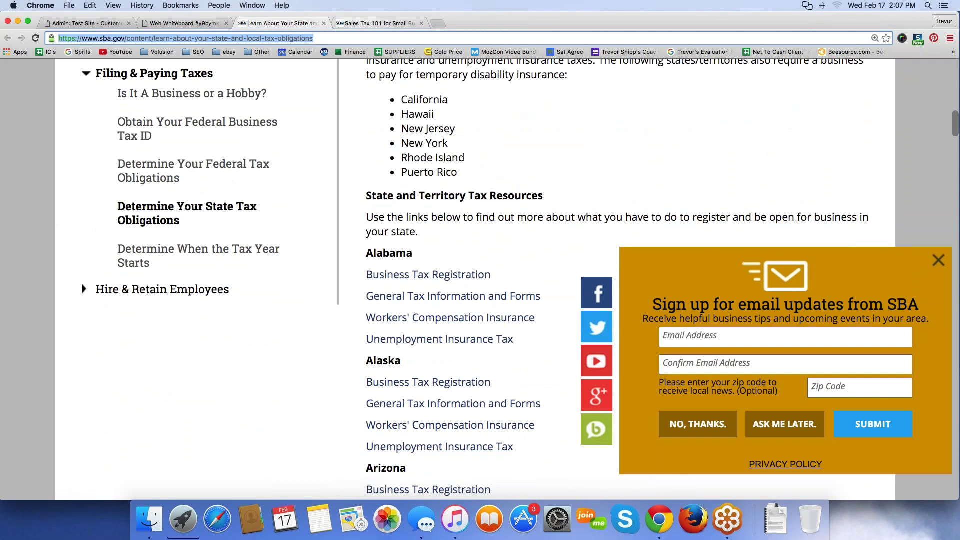
Select the Sales Tax 101 article's address, then open a new browser tab
left_click(377, 23)
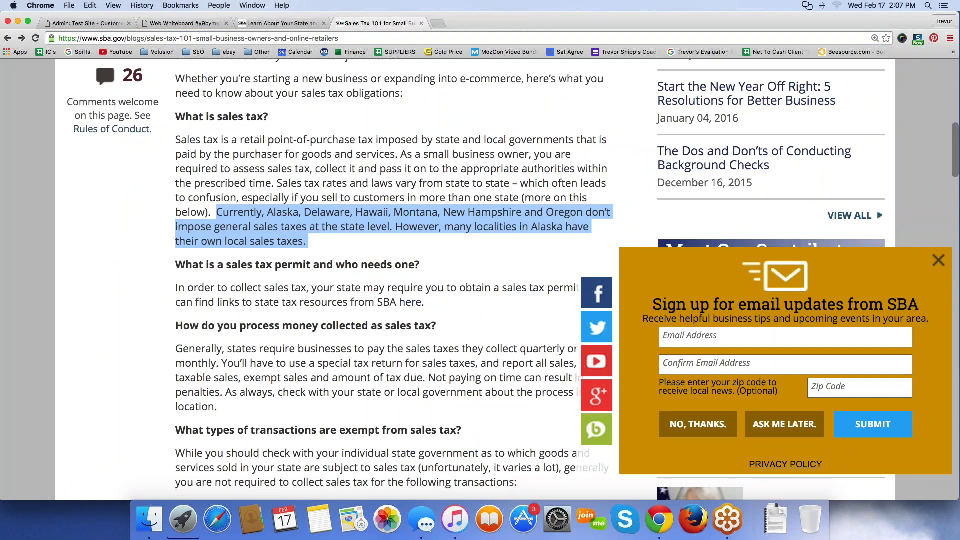
scroll(372, 89, "up", 15)
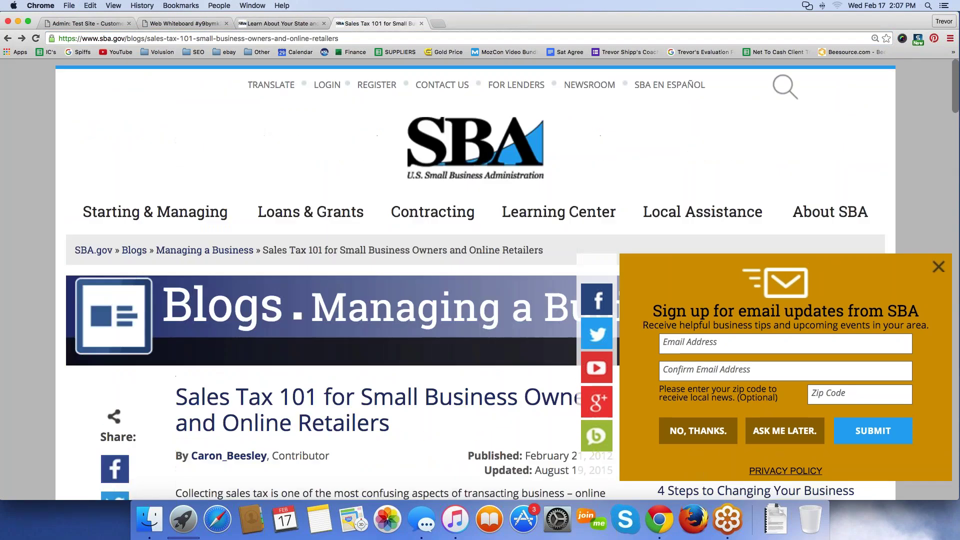
left_click(153, 42)
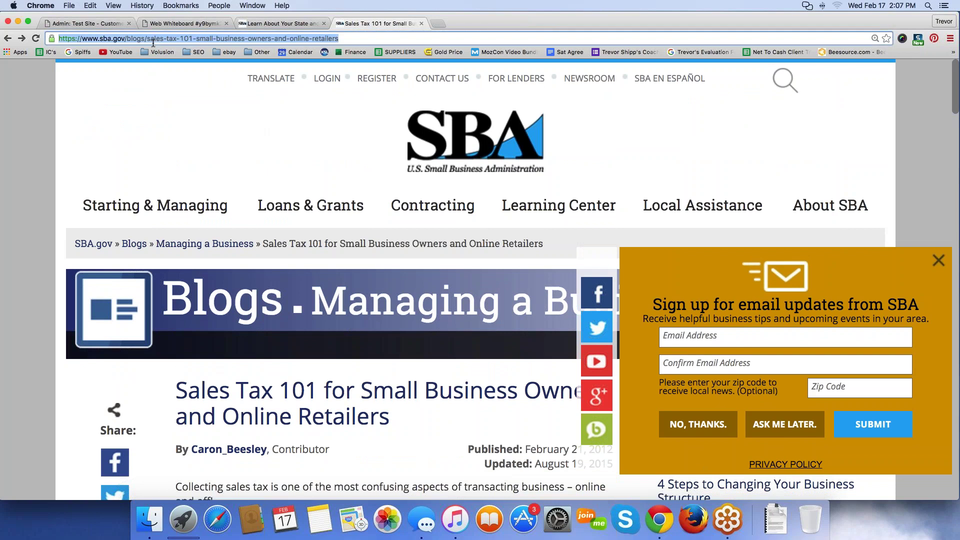
scroll(149, 104, "down", 1)
scroll(149, 104, "down", 5)
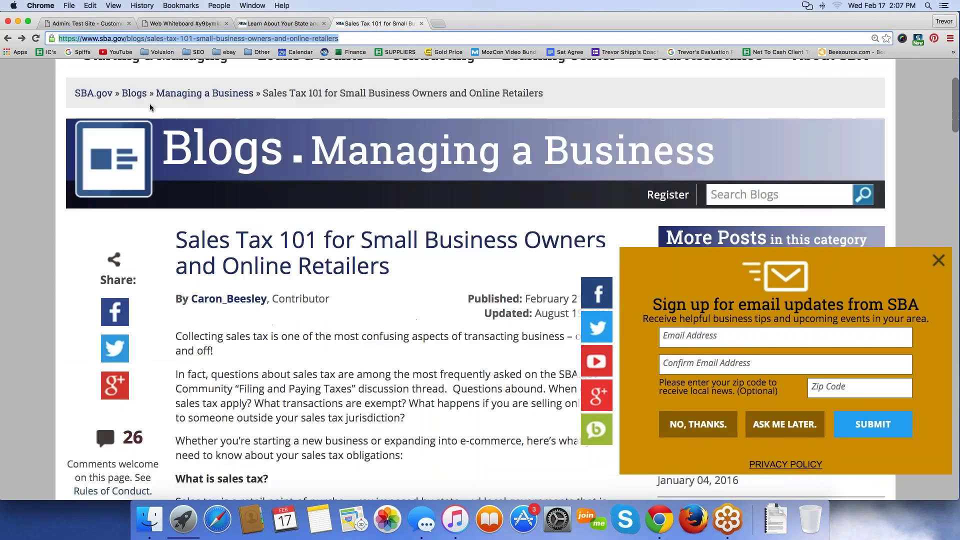
scroll(148, 103, "down", 2)
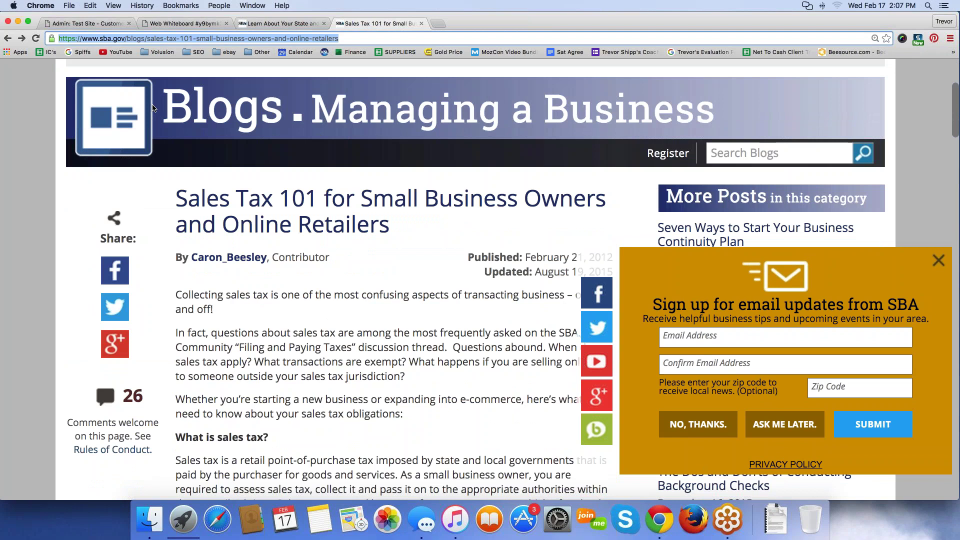
left_click(197, 39)
left_click(438, 23)
Load bing.com in the new tab, correcting the mistyped address
type("word")
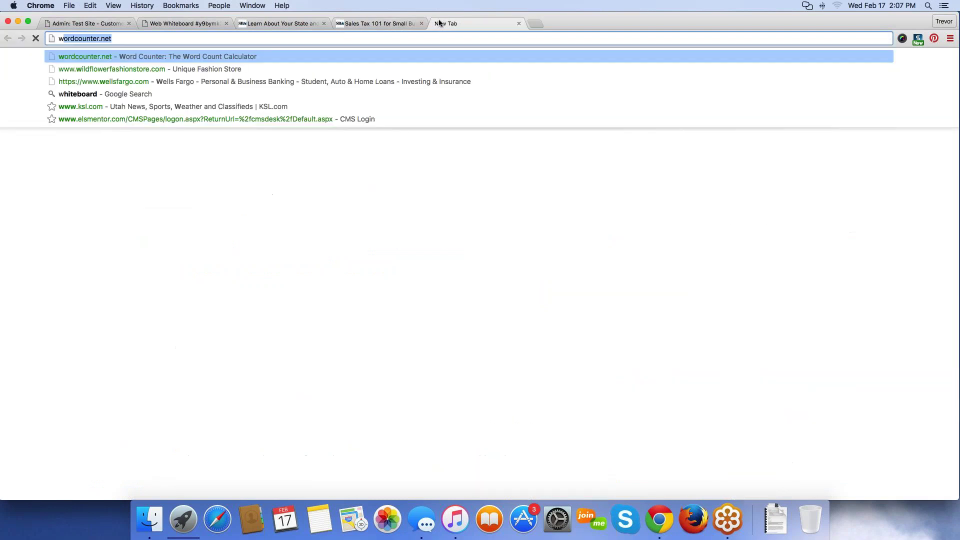
type("counter.net/staging/index.html.var")
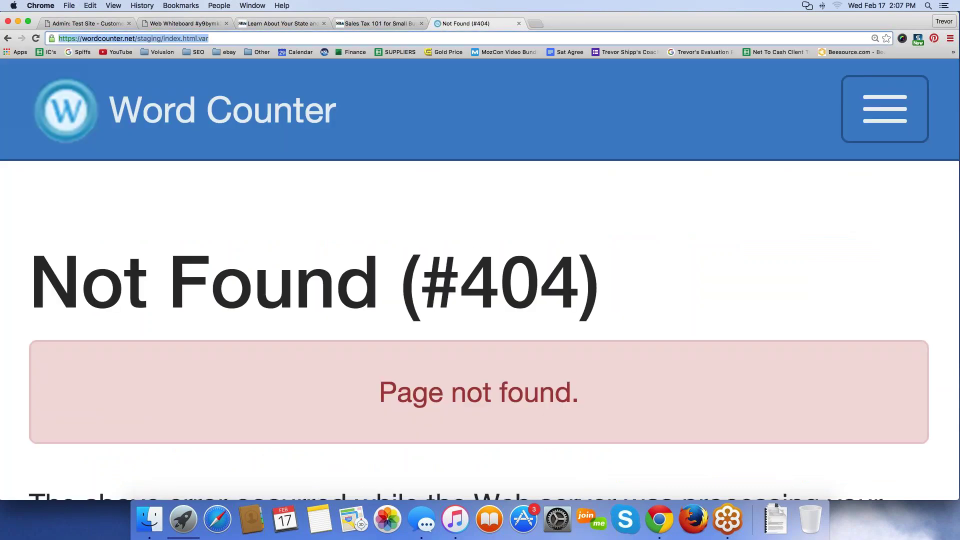
type("goo")
key("BackSpace")
key("BackSpace")
key("BackSpace")
type("bing.com")
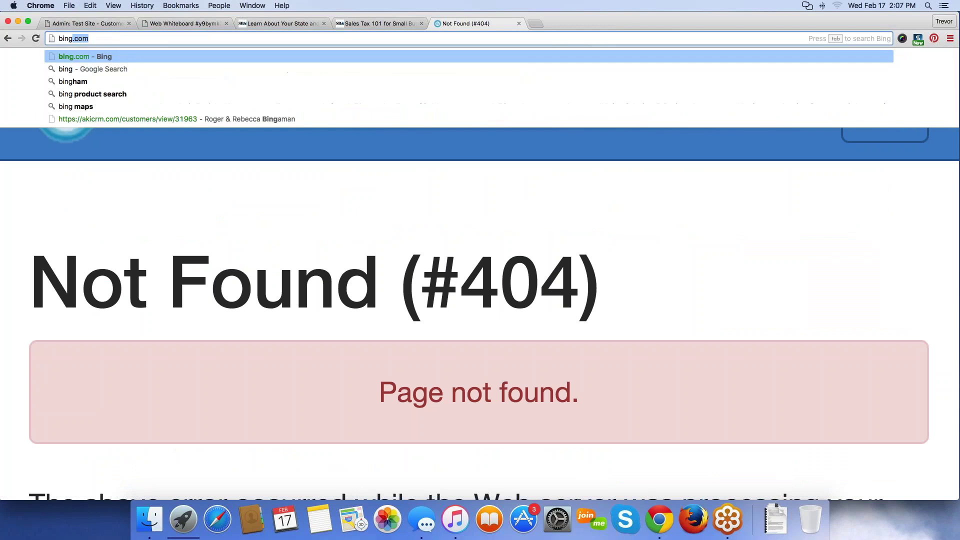
key("Return")
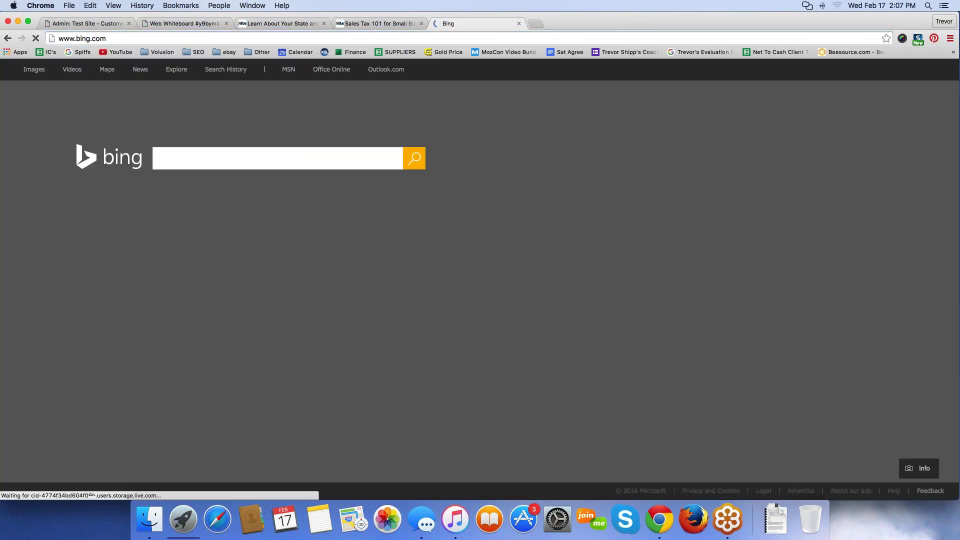
Paste the Sales Tax 101 article URL into Bing, then return to the article
key("super+v")
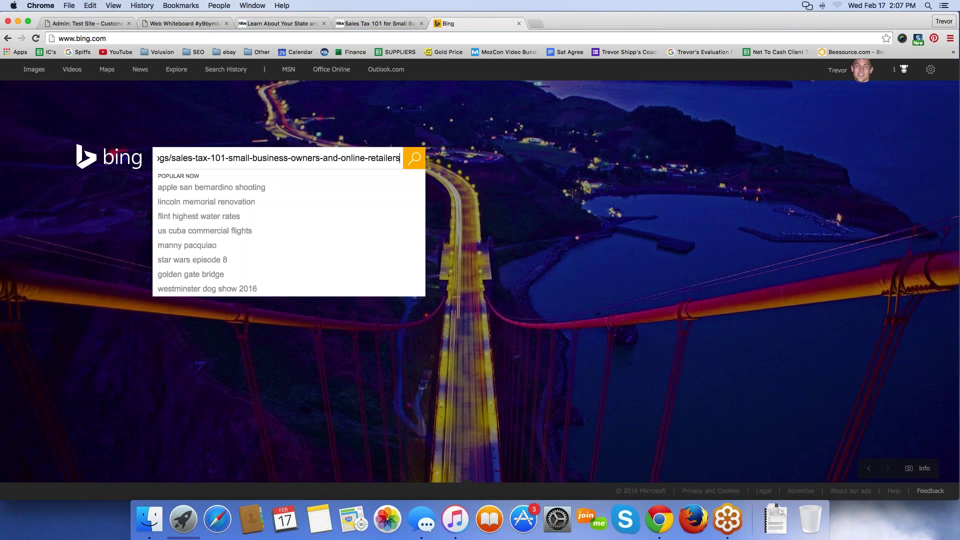
key("super+l")
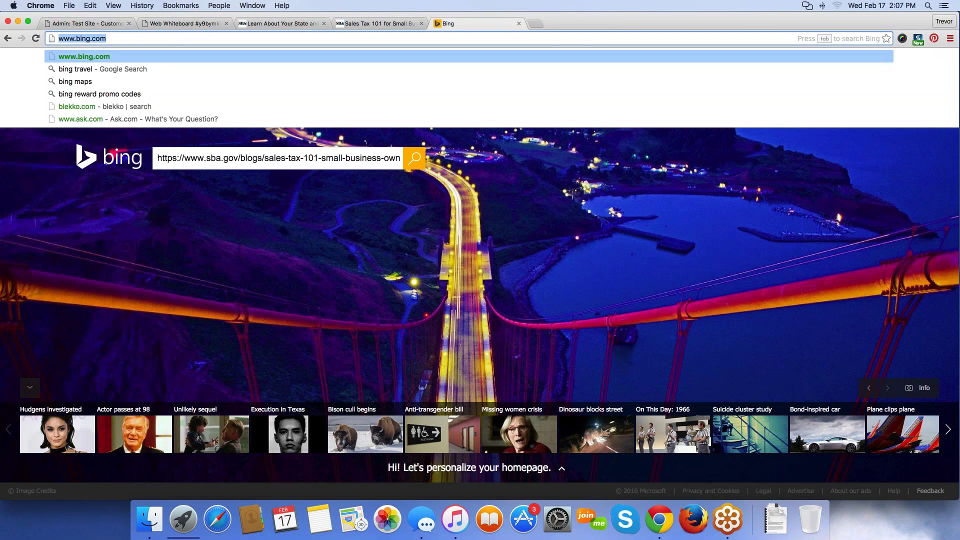
key("super+Tab")
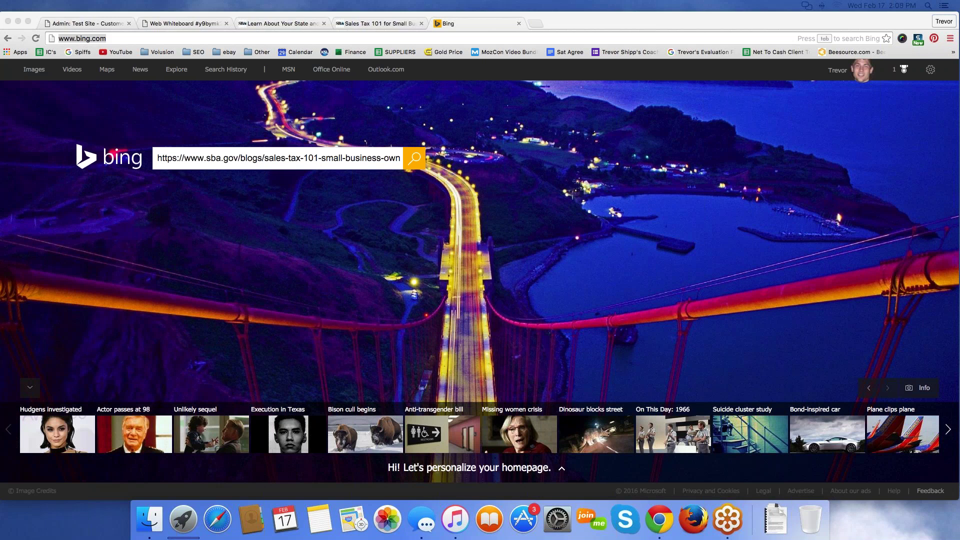
left_click(350, 39)
left_click(374, 24)
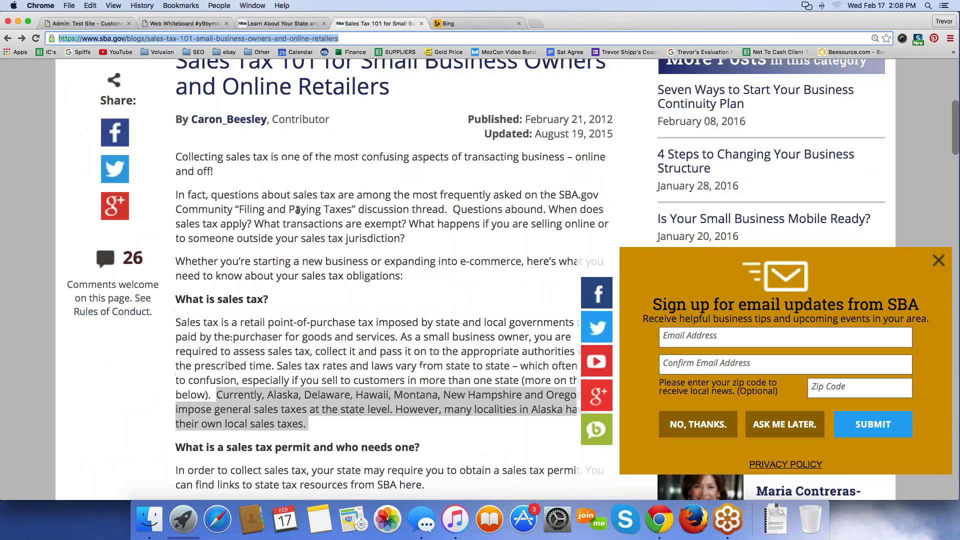
scroll(298, 210, "down", 5)
left_click(138, 210)
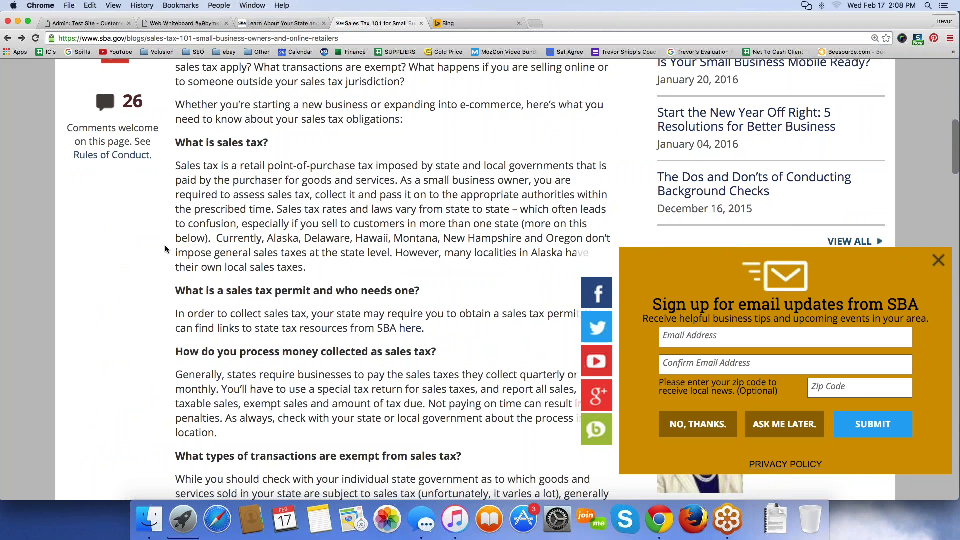
Scroll down to the 'What types of transactions are exempt' section and select it
scroll(170, 247, "down", 5)
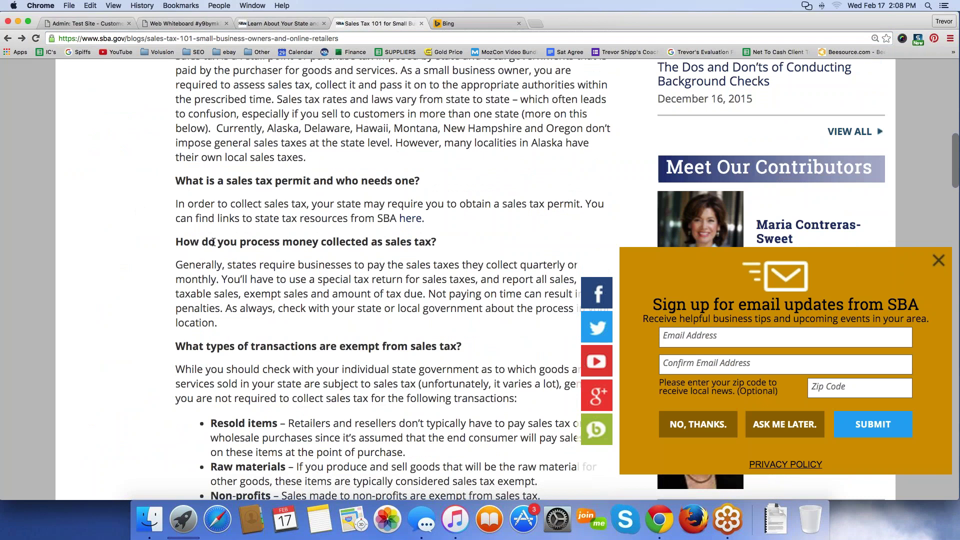
scroll(200, 250, "down", 4)
scroll(199, 256, "down", 4)
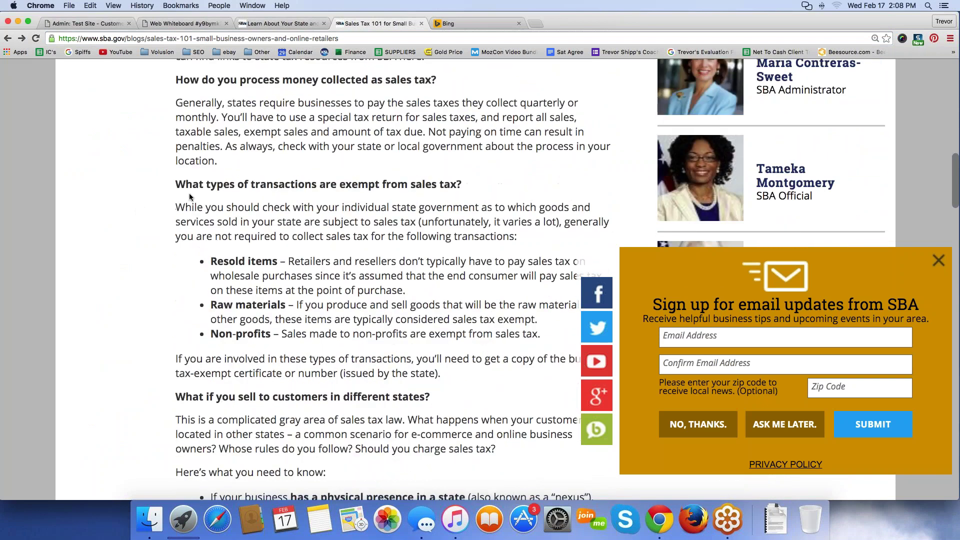
left_click_drag(176, 184, 549, 334)
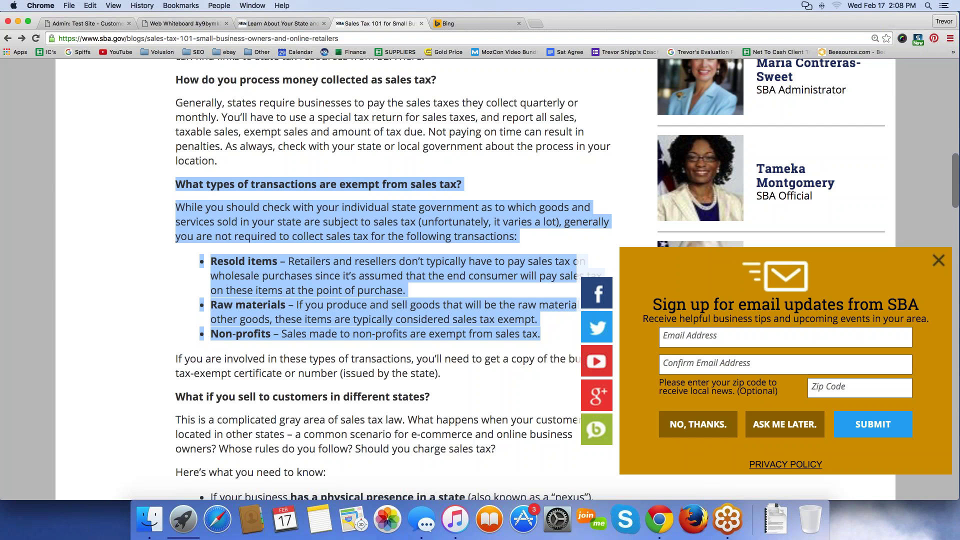
left_click(151, 241)
Highlight the Resold items bullet, then return to the state and local tax obligations page
left_click_drag(214, 259, 416, 286)
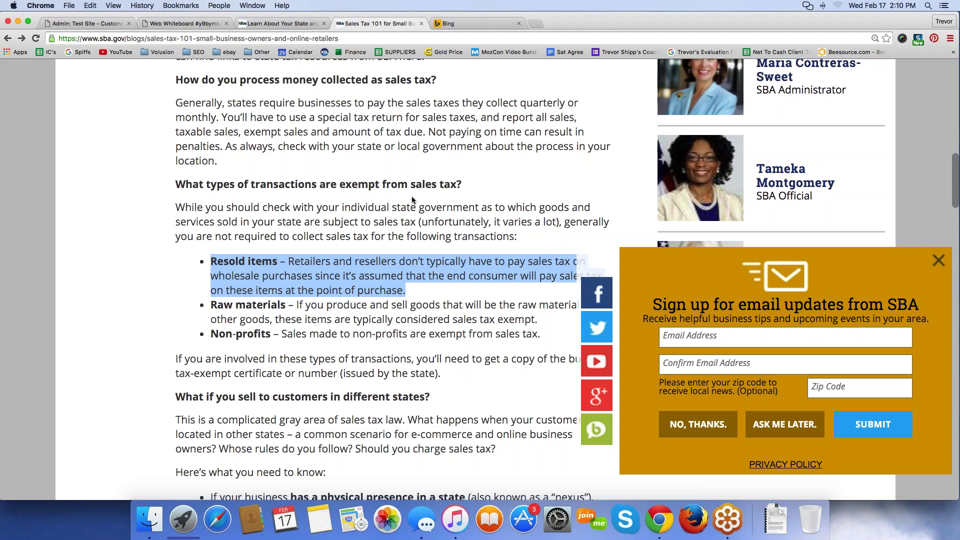
scroll(429, 235, "down", 15)
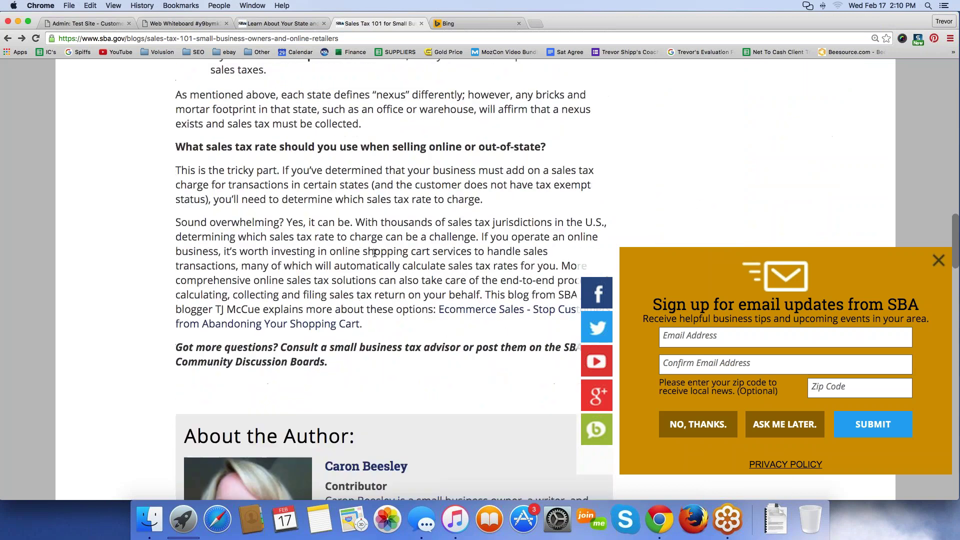
scroll(210, 159, "up", 5)
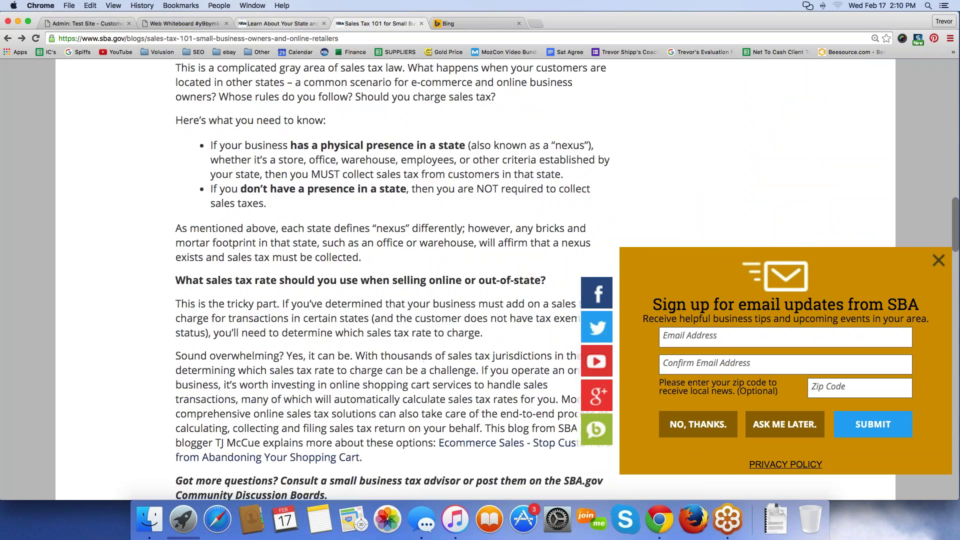
key("ctrl+shift+Tab")
Scroll up and select the state tax page's full address
scroll(831, 145, "up", 5)
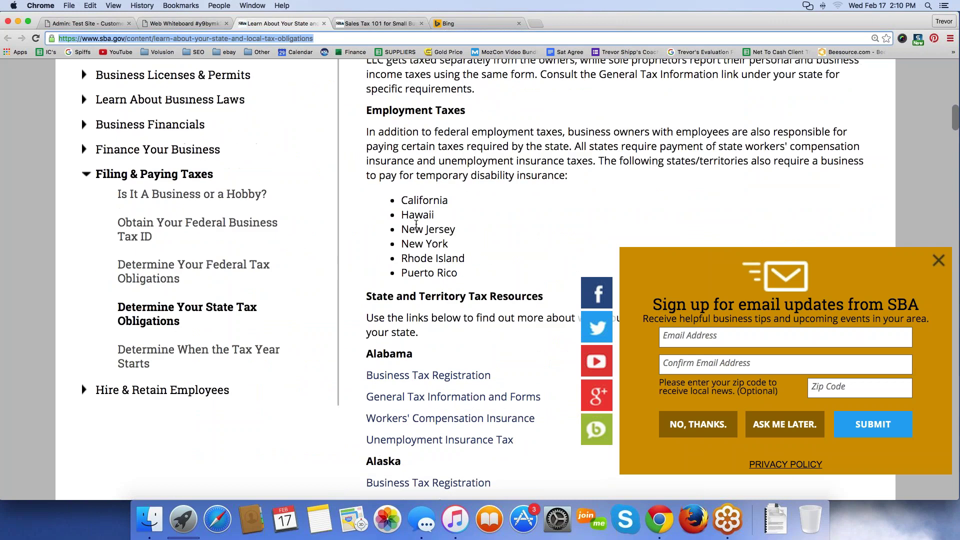
scroll(831, 146, "up", 1)
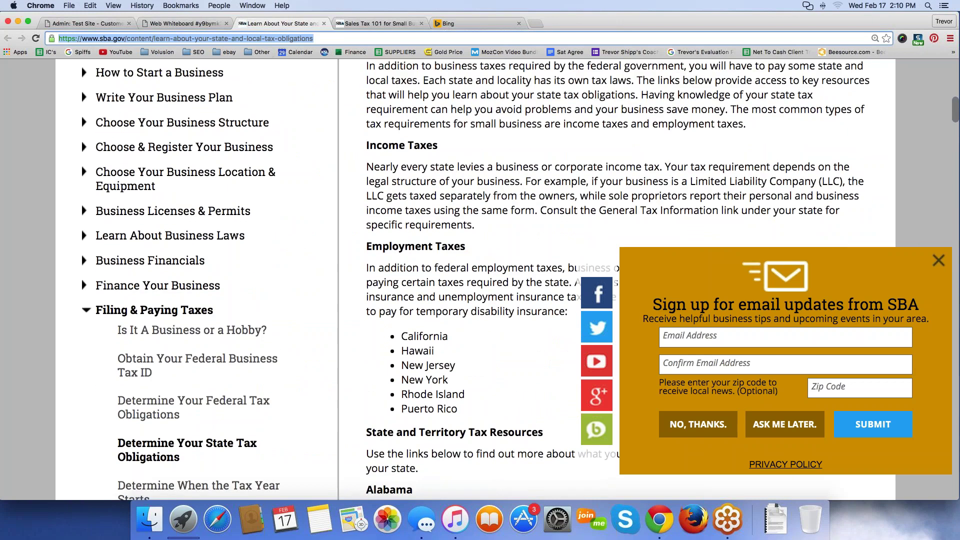
left_click(196, 39)
left_click(887, 256)
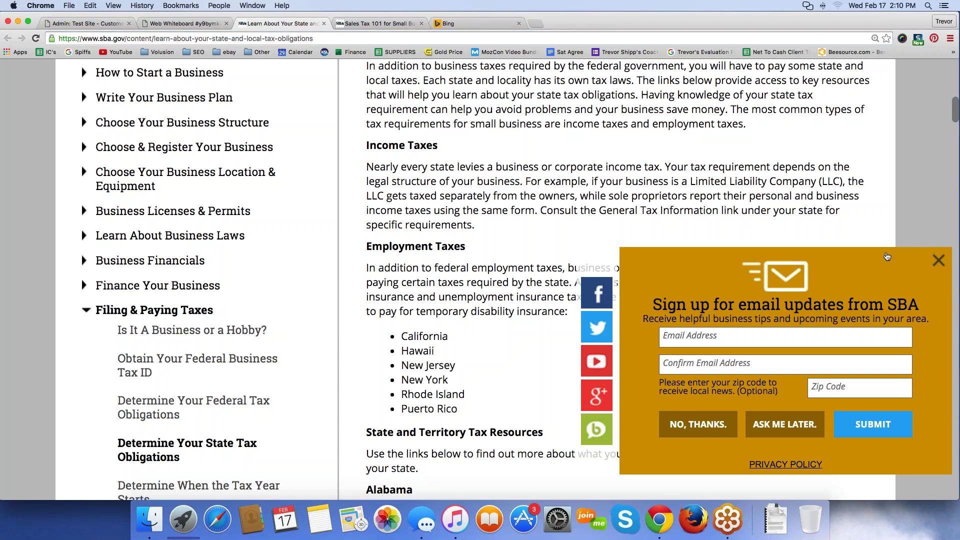
Zoom the page to 300% and scroll through the state registration links up to Arizona
scroll(888, 257, "down", 3)
scroll(487, 167, "down", 6)
scroll(563, 201, "up", 2)
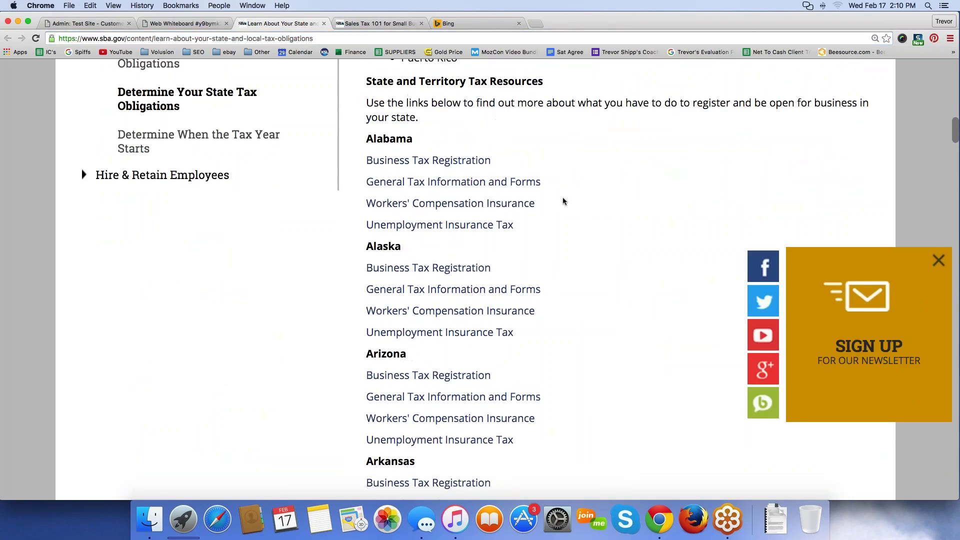
key("super+equal")
key("super+equal")
key("super+equal")
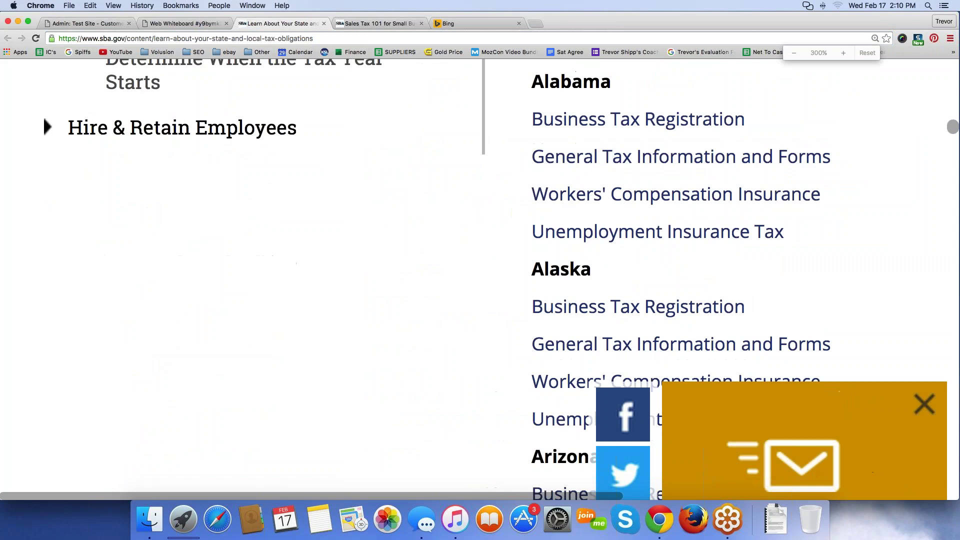
scroll(595, 204, "right", 6)
scroll(593, 206, "up", 1)
scroll(593, 205, "down", 2)
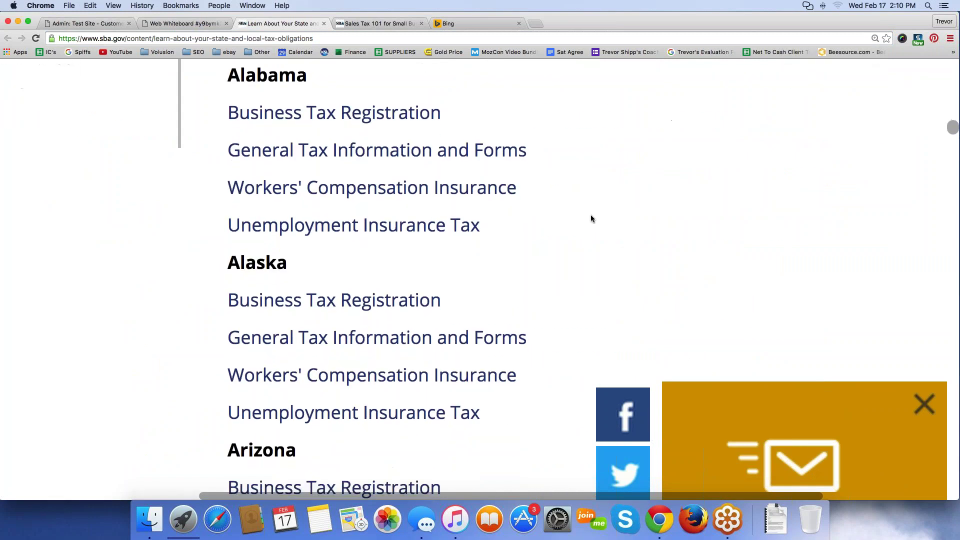
scroll(590, 215, "down", 15)
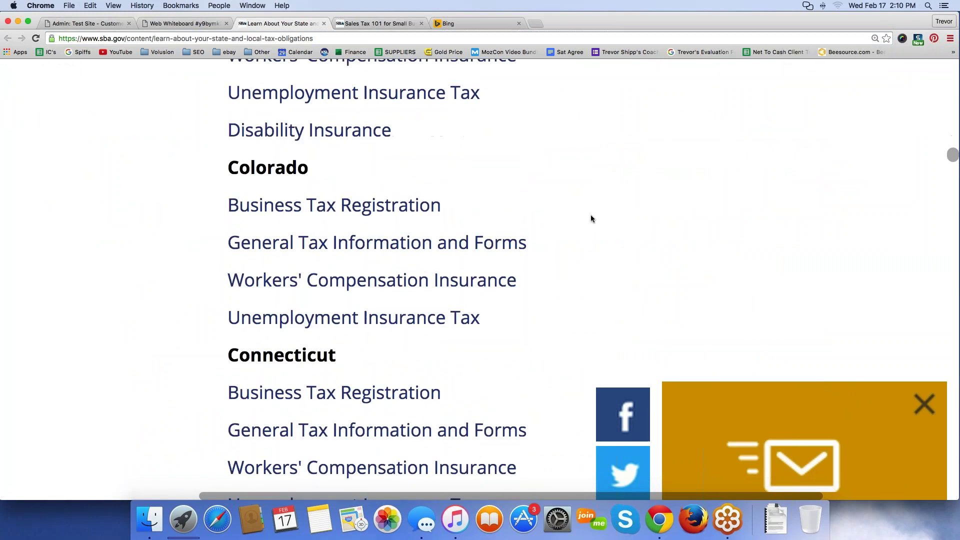
scroll(591, 218, "down", 7)
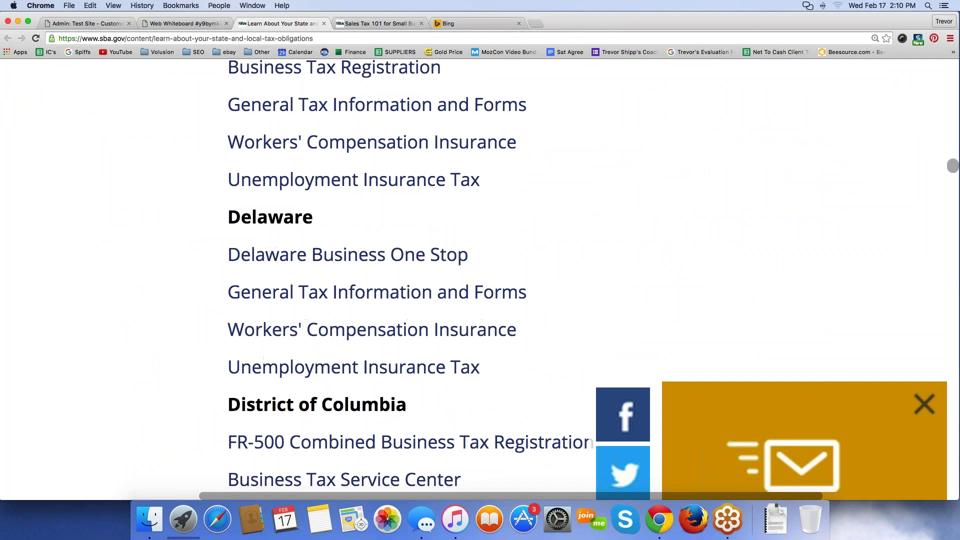
scroll(591, 219, "down", 9)
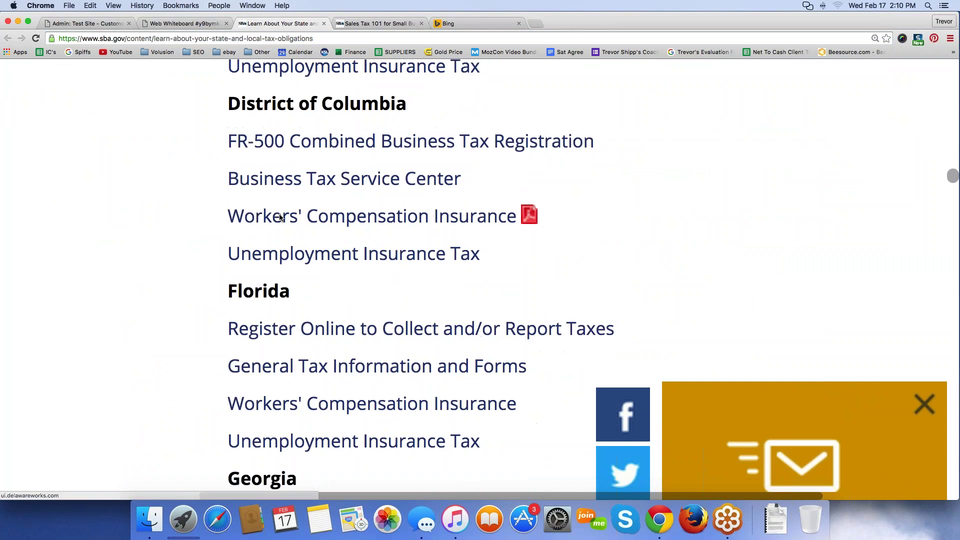
scroll(591, 218, "down", 20)
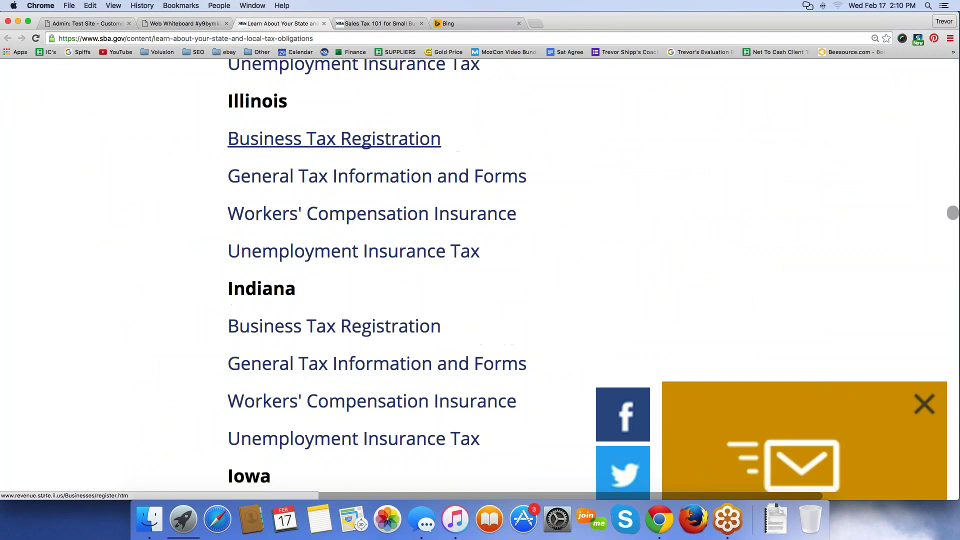
scroll(310, 368, "down", 14)
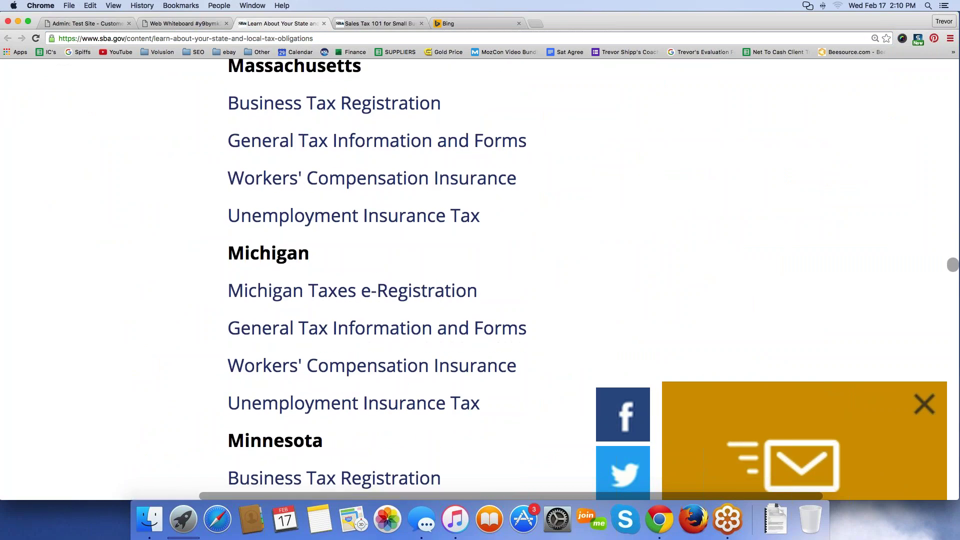
scroll(212, 129, "up", 20)
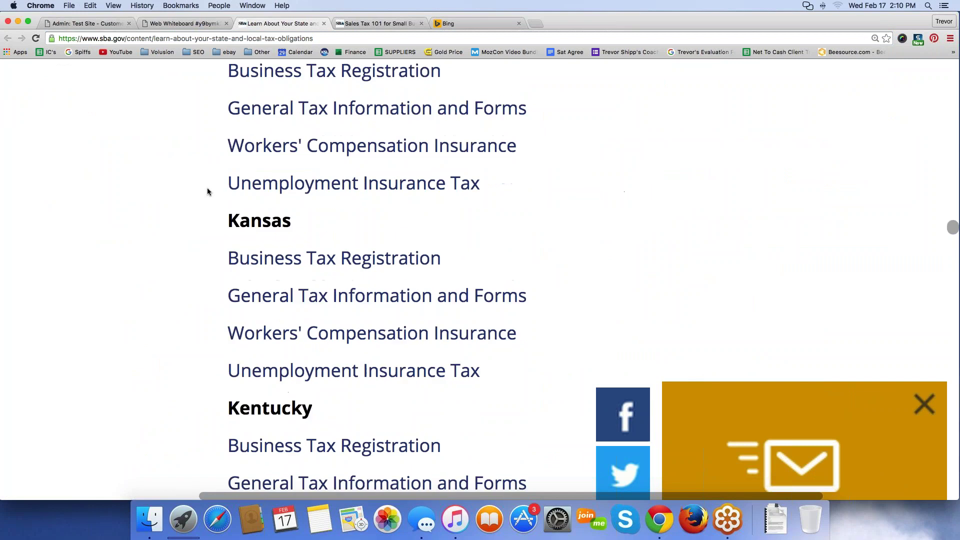
scroll(208, 191, "up", 20)
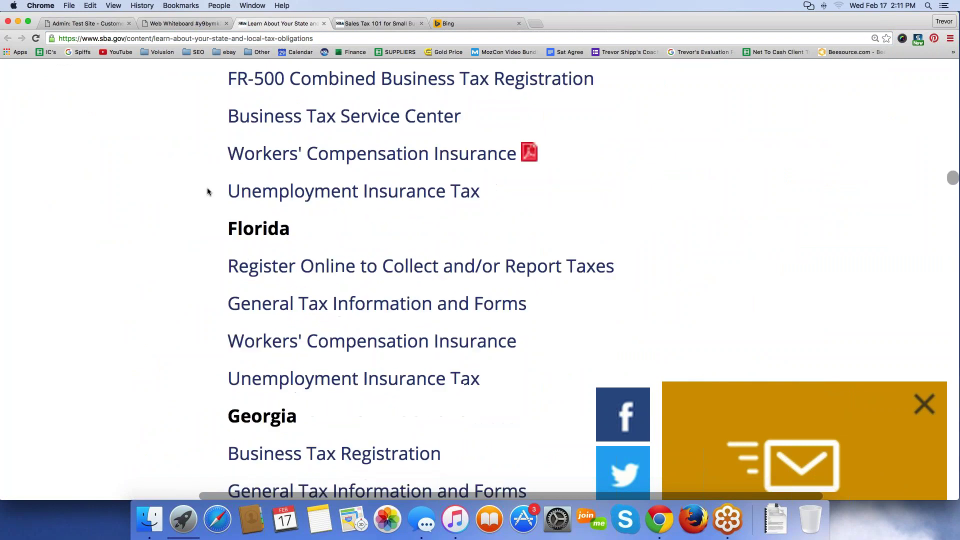
scroll(208, 191, "up", 20)
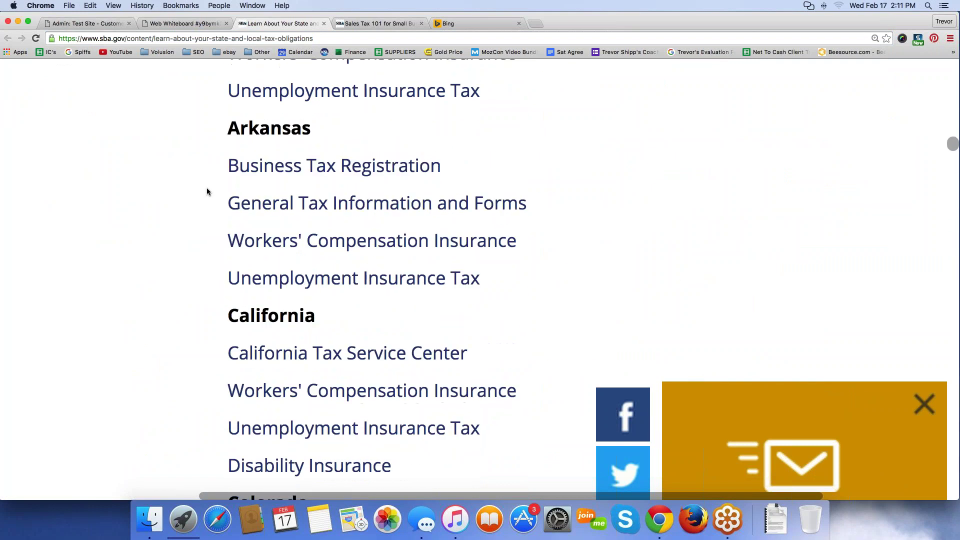
scroll(207, 192, "up", 6)
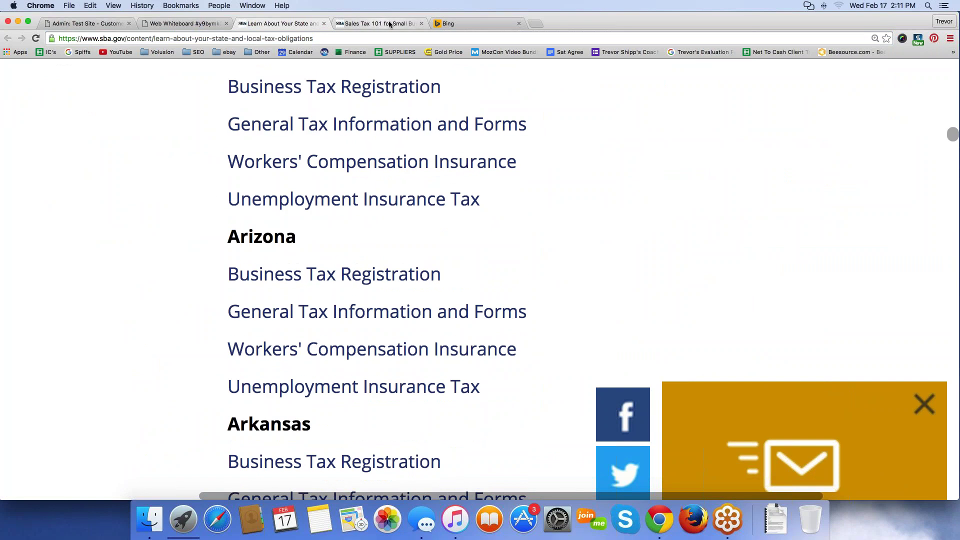
left_click(168, 24)
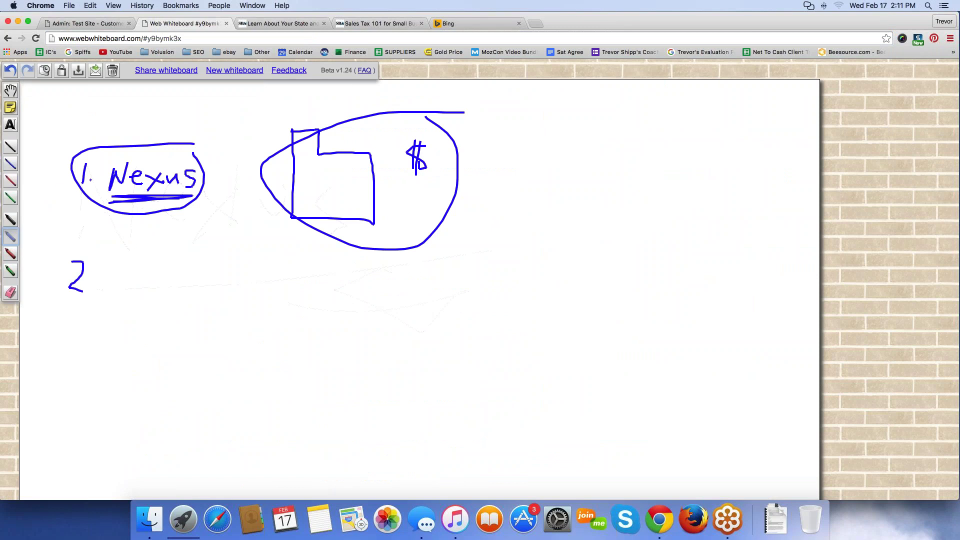
Circle Nexus again and write '2. You need a permit' in blue
mouse_move(203, 146)
left_mouse_down()
mouse_move(82, 136)
mouse_move(83, 198)
mouse_move(214, 175)
mouse_move(192, 145)
left_mouse_up()
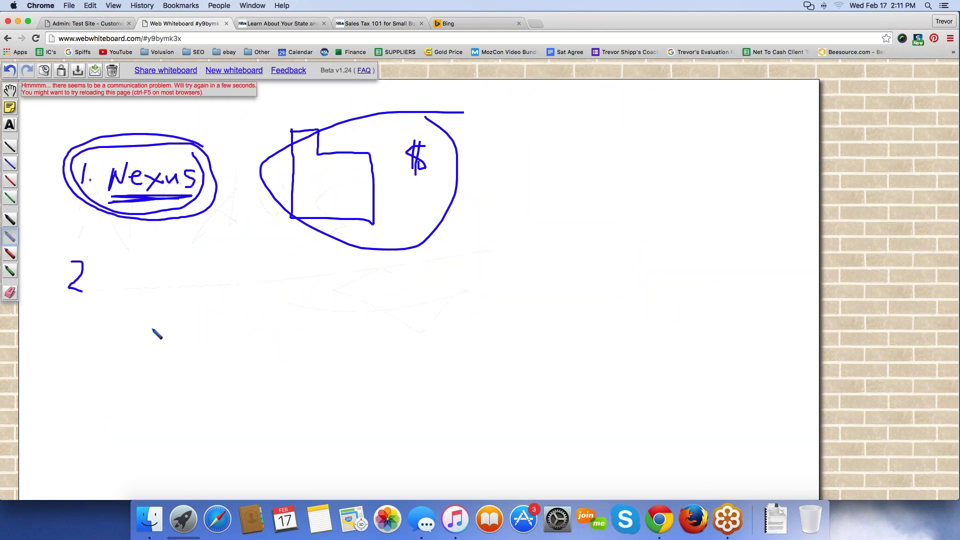
left_click(94, 292)
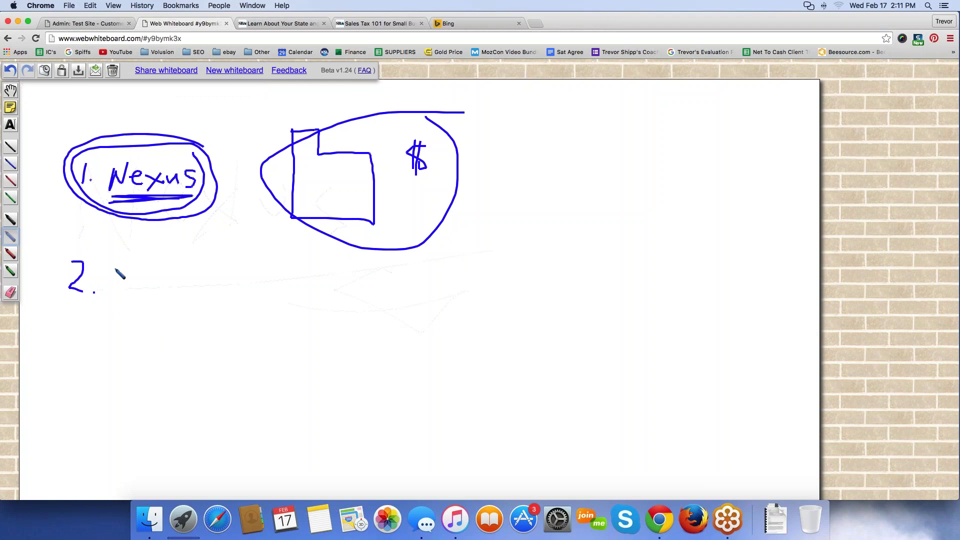
mouse_move(115, 268)
left_mouse_down()
mouse_move(133, 263)
mouse_move(121, 309)
mouse_move(135, 290)
mouse_move(149, 299)
mouse_move(185, 288)
mouse_move(198, 299)
mouse_move(214, 289)
mouse_move(270, 291)
mouse_move(297, 308)
mouse_move(316, 287)
mouse_move(326, 299)
mouse_move(334, 281)
mouse_move(360, 296)
mouse_move(384, 291)
left_mouse_up()
left_click_drag(376, 278, 401, 275)
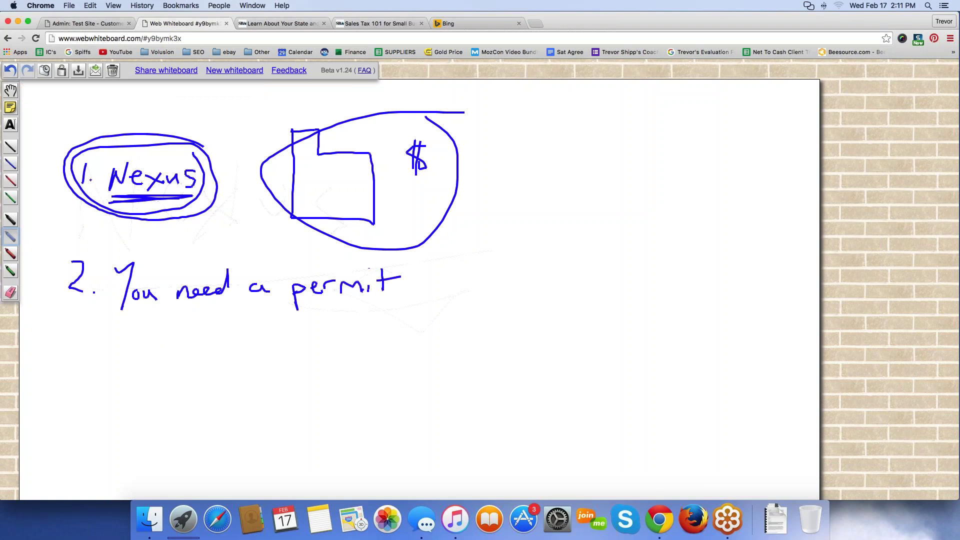
Underline 'permit' in red, then return to the SBA state tax page
left_click(10, 253)
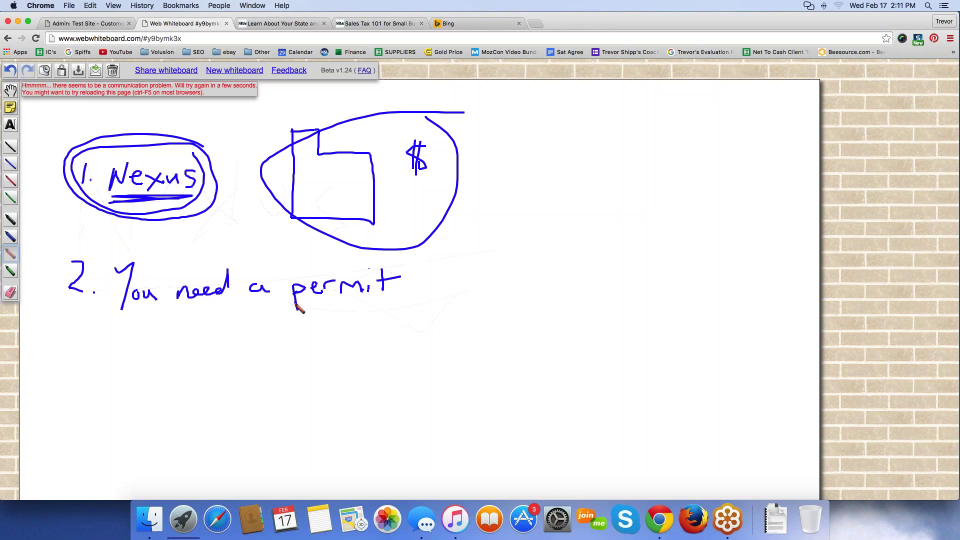
left_click_drag(295, 303, 388, 302)
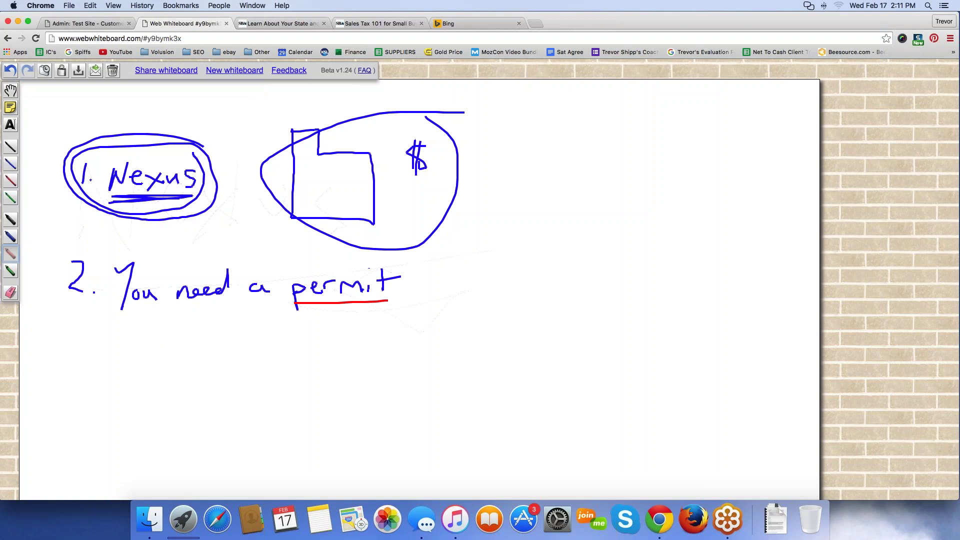
left_click(304, 24)
Scroll up to Alabama on the SBA state list, then switch to the Volusion Customer Accounts tab
scroll(236, 257, "up", 3)
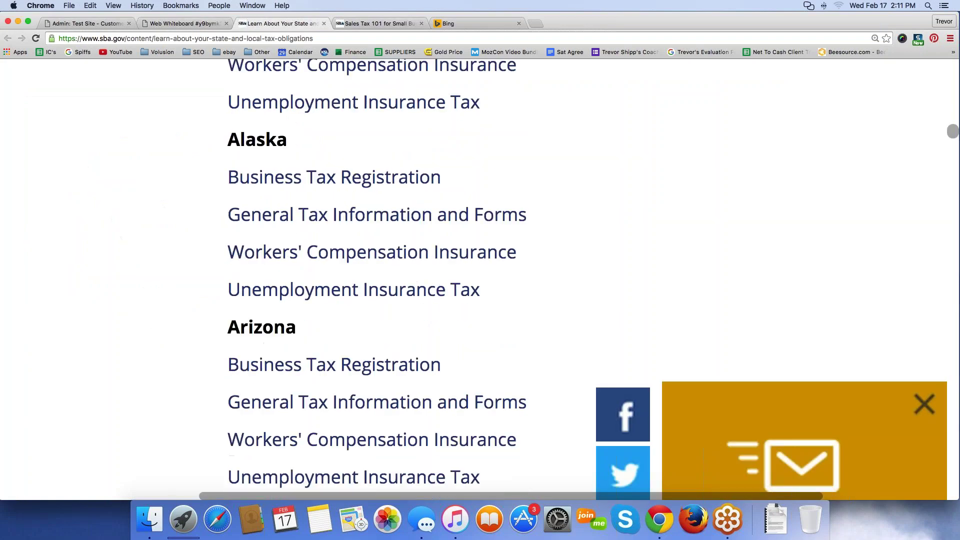
scroll(235, 257, "up", 4)
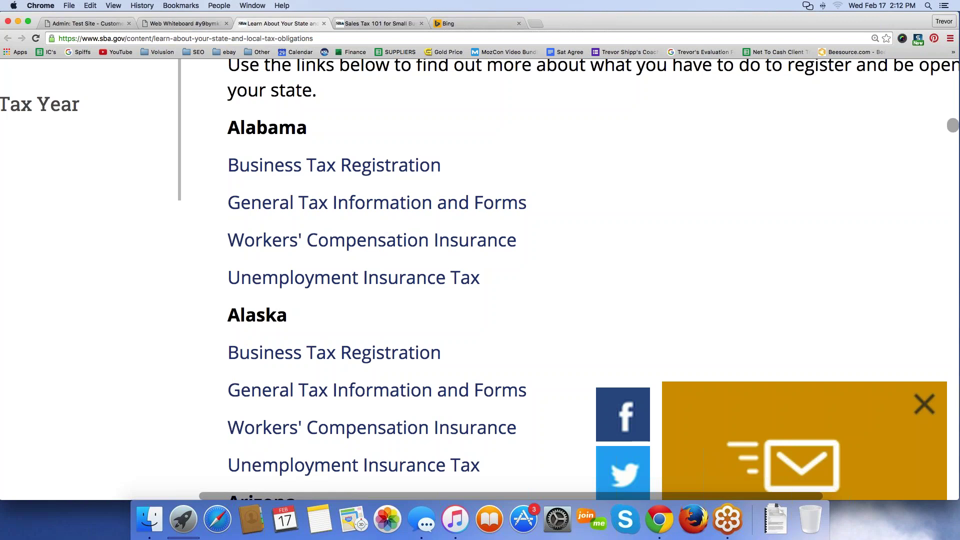
left_click(174, 25)
Go through the storefront and dashboard to Settings > Tax, showing the UT 84604 rate of 6.750%
left_click(76, 25)
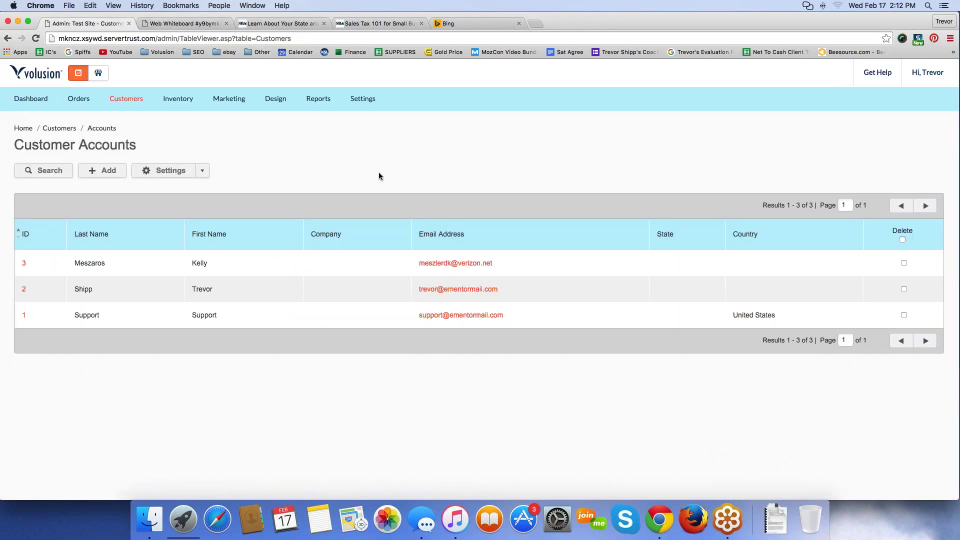
mouse_move(354, 97)
left_click(97, 73)
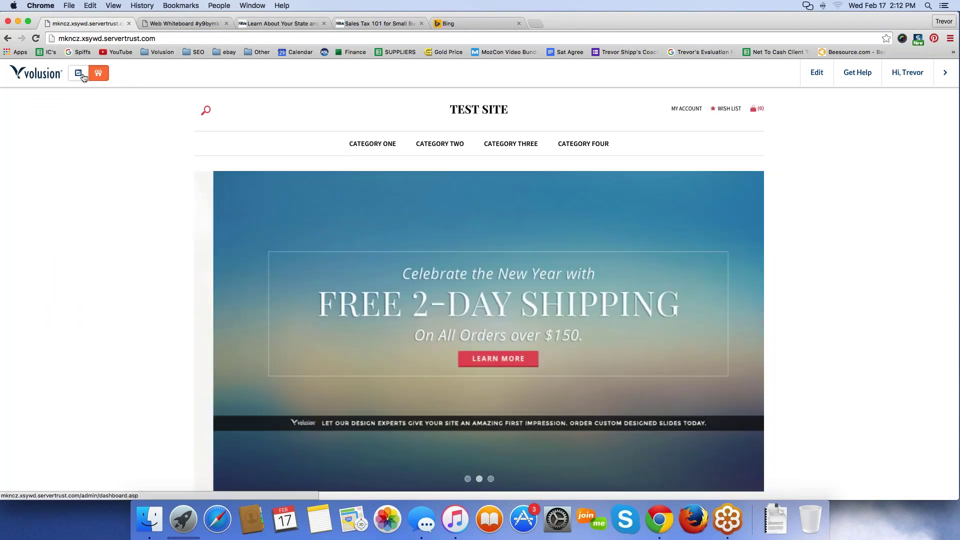
left_click(79, 75)
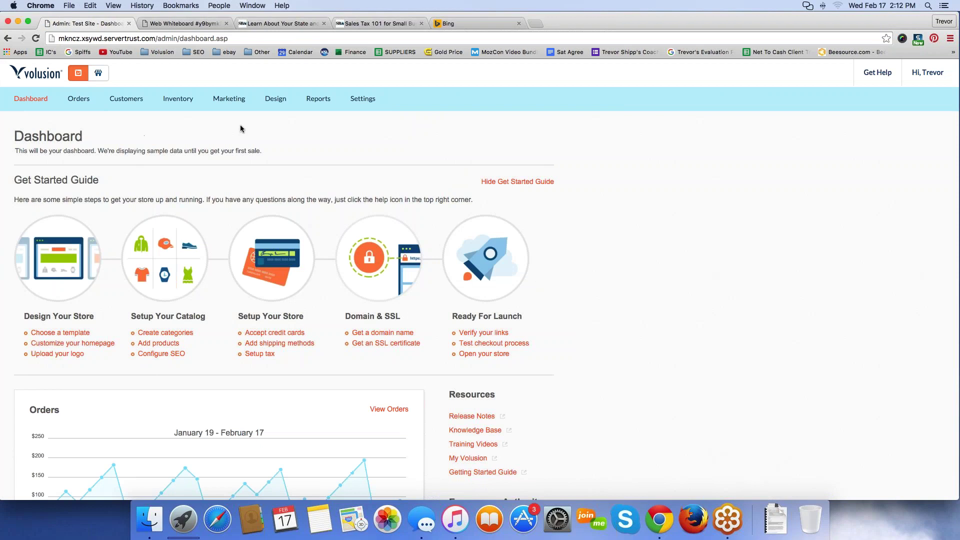
mouse_move(357, 100)
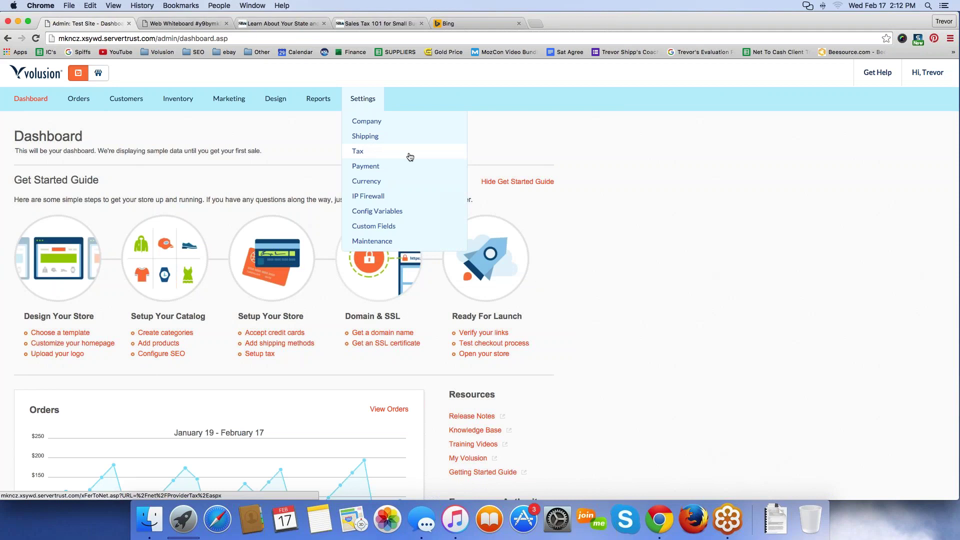
left_click(372, 158)
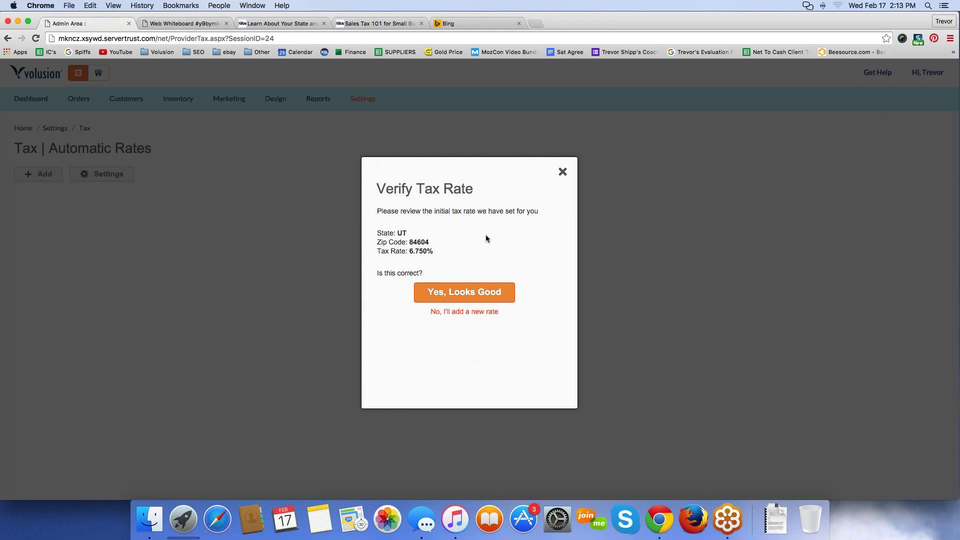
Highlight 'State: UT' in Verify Tax Rate and decline the suggested rate to add a new one
left_click_drag(395, 233, 409, 233)
left_click_drag(378, 233, 408, 233)
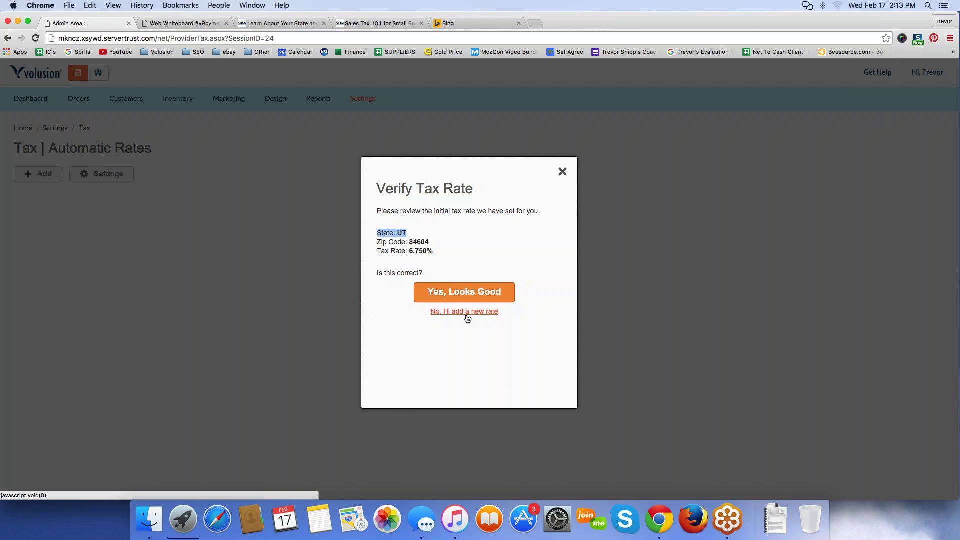
left_click(449, 312)
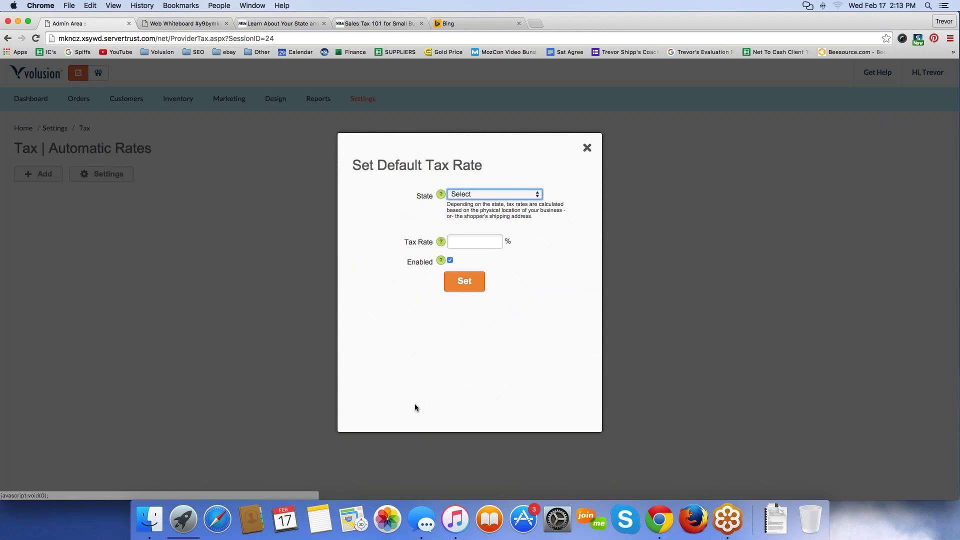
Choose Utah, enter business postal code 84651 for a 6.75% rate, and set it as default
left_click(478, 194)
scroll(466, 280, "down", 5)
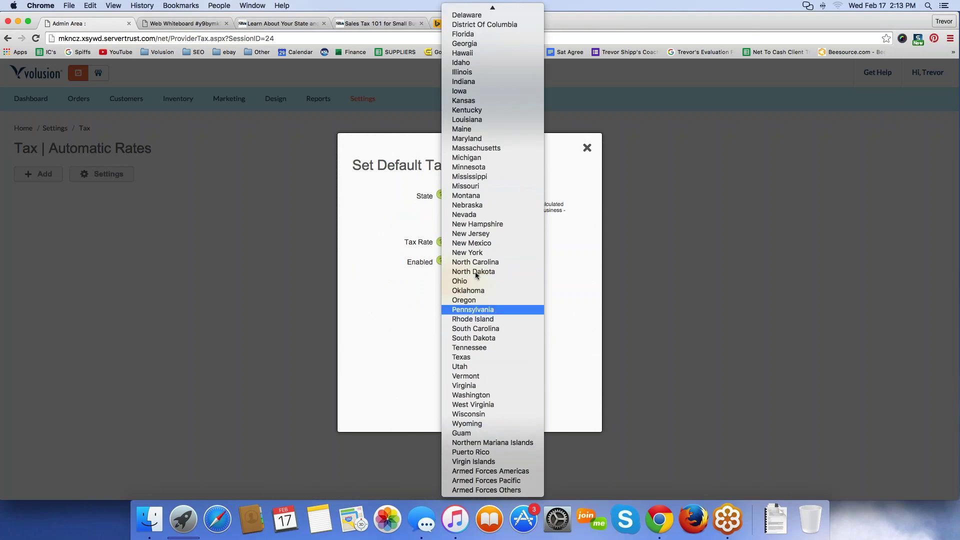
left_click(461, 366)
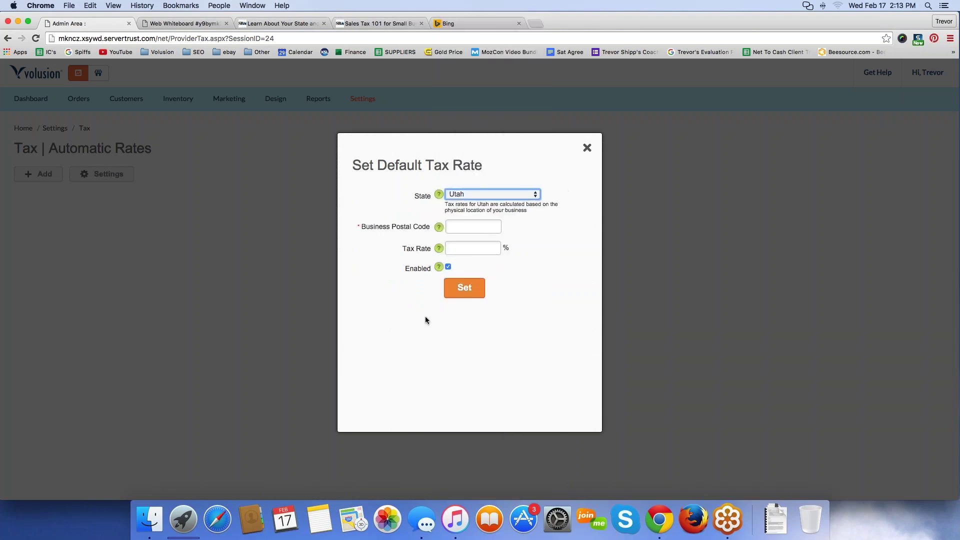
left_click(472, 226)
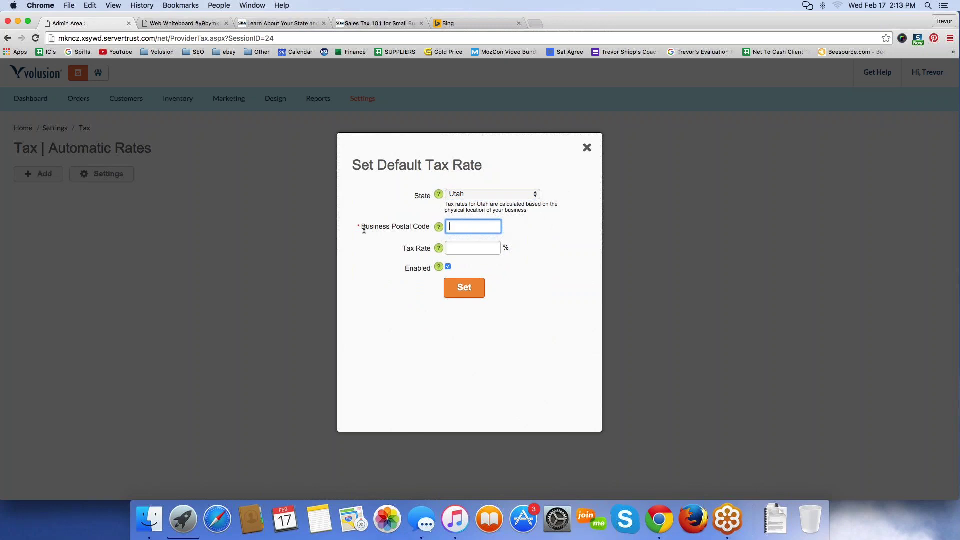
left_click_drag(361, 226, 422, 227)
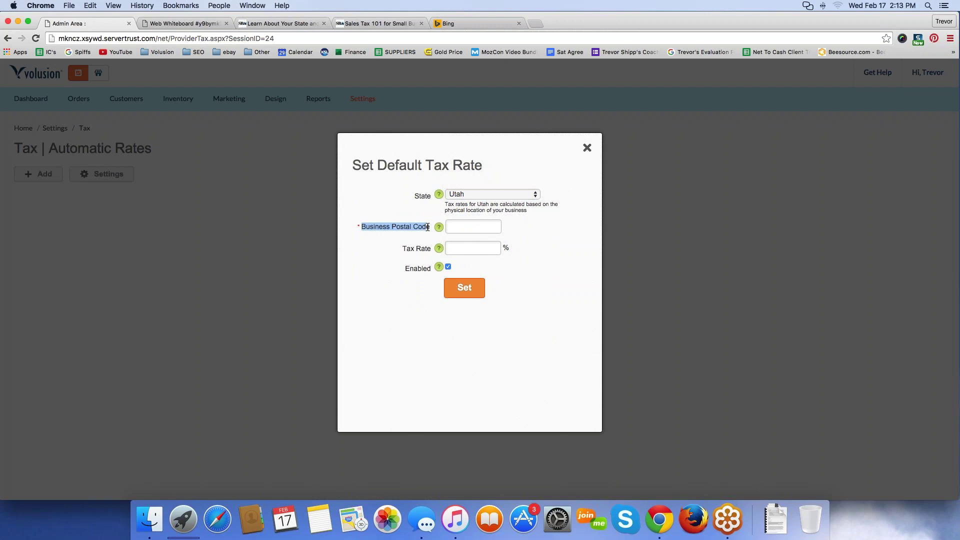
left_click(423, 227)
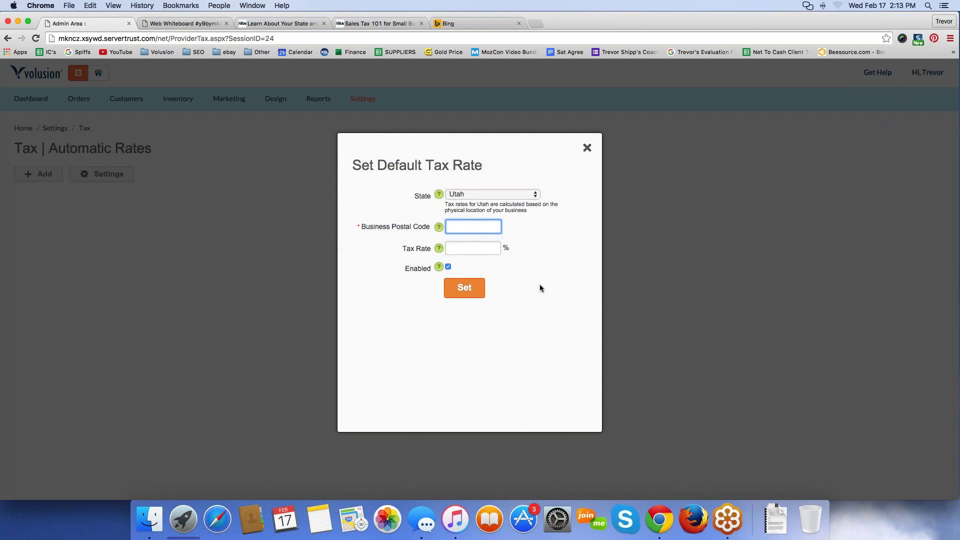
type("8")
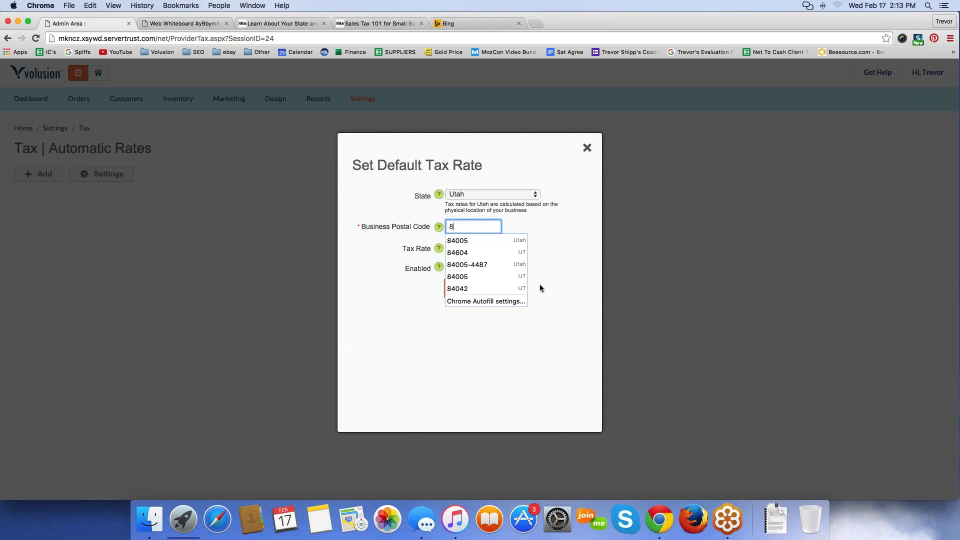
type("4651")
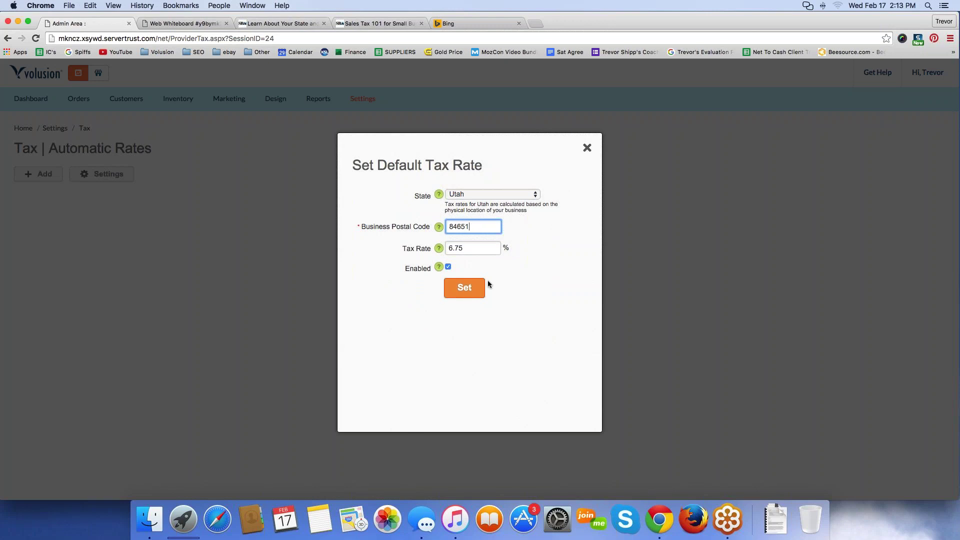
left_click(371, 303)
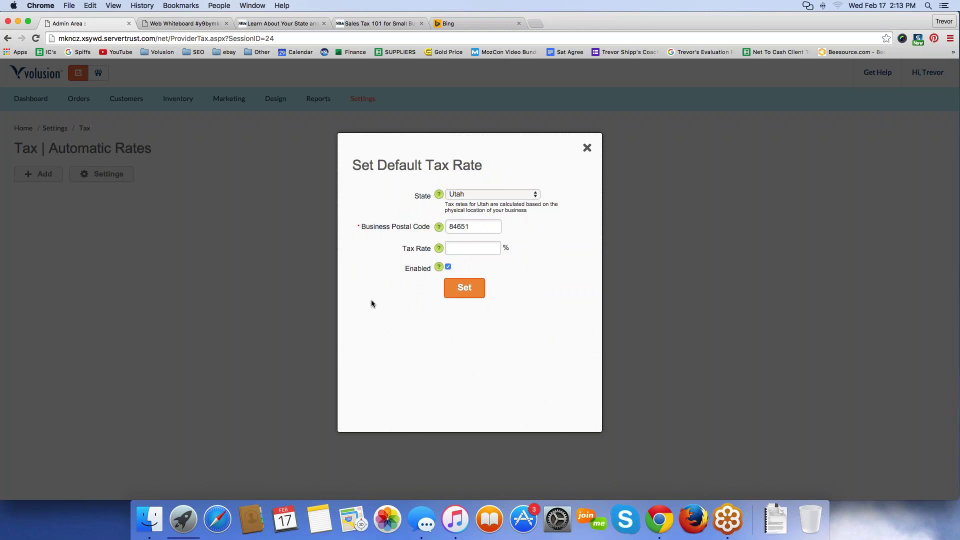
left_click(471, 226)
type("1")
left_click(470, 292)
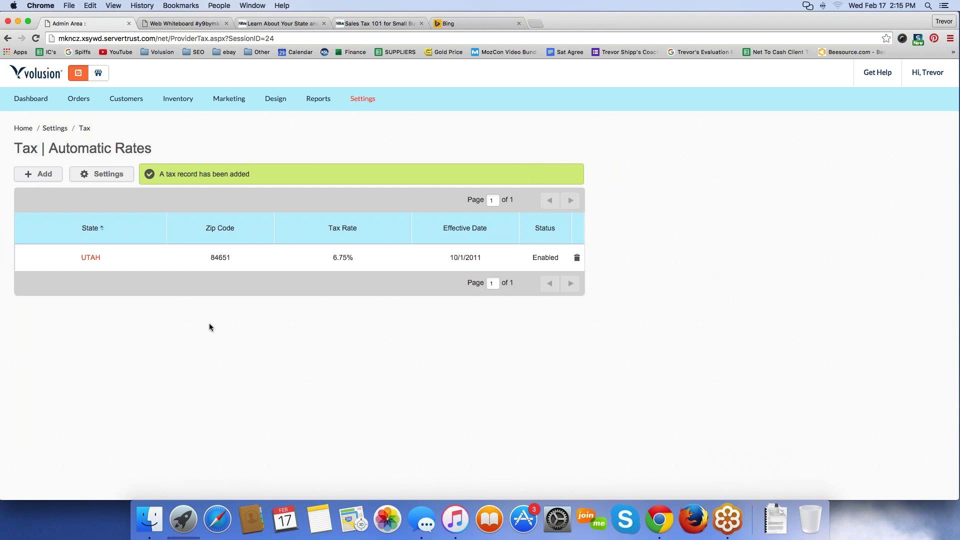
Start adding a tax rate for another state from the Tax | Automatic Rates page
left_click(39, 174)
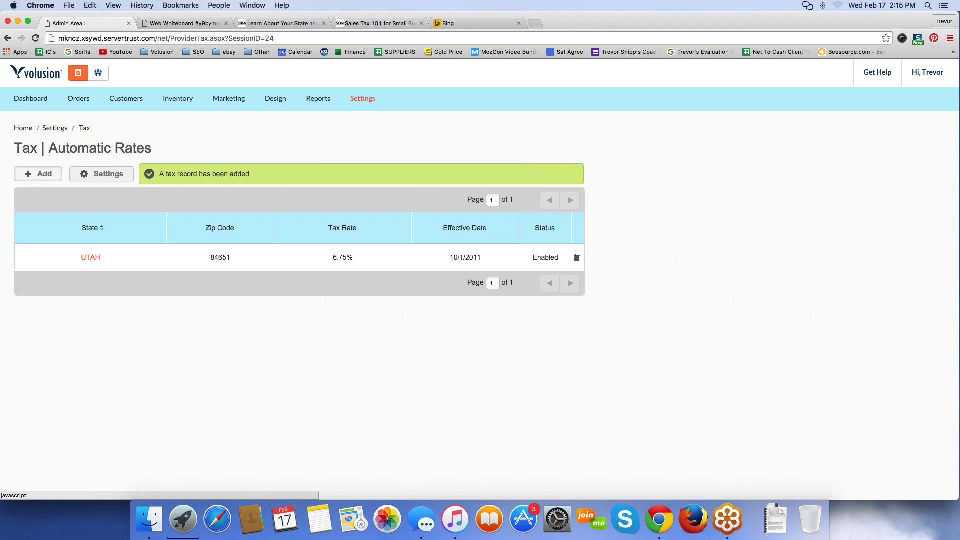
Add an enabled California tax rate of 7.50 - 10.00% to the Automatic Rates list
left_click(465, 213)
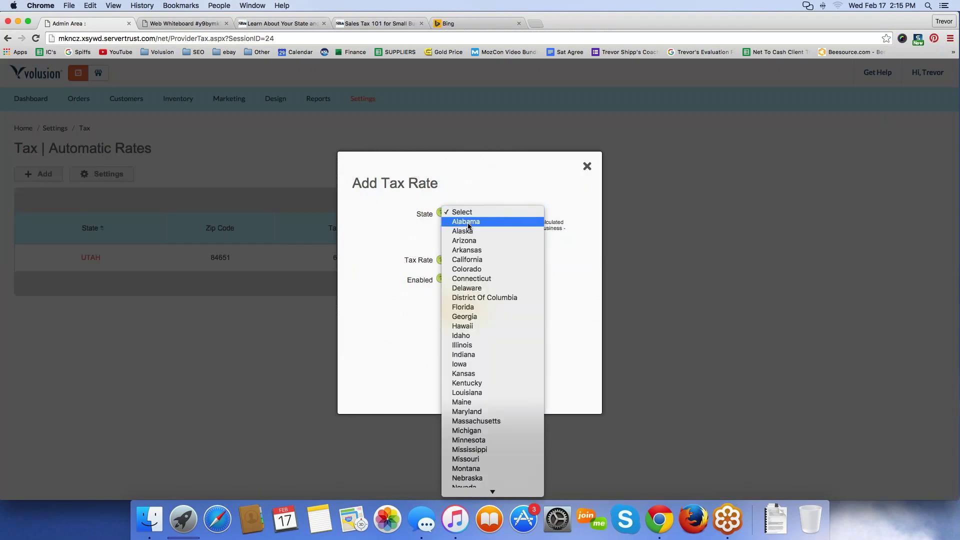
left_click(465, 259)
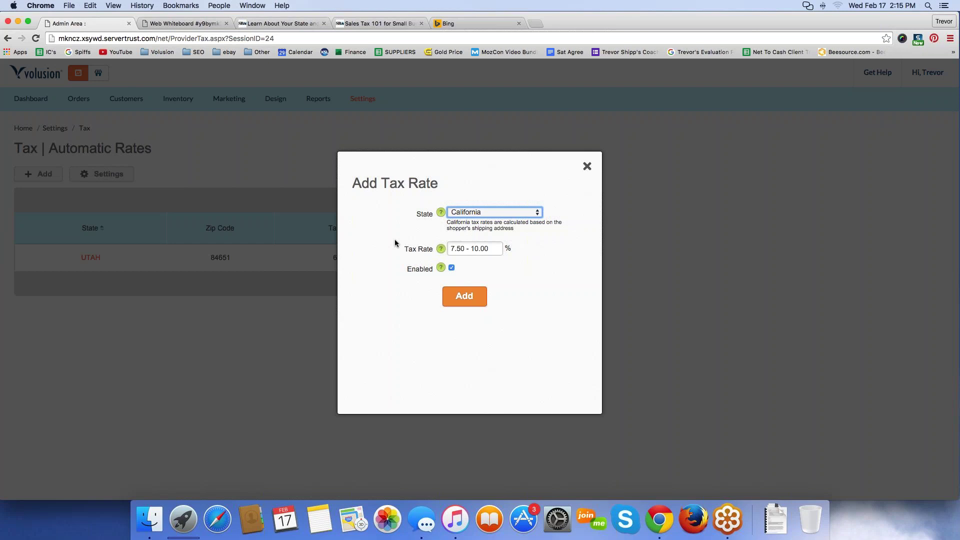
left_click(463, 296)
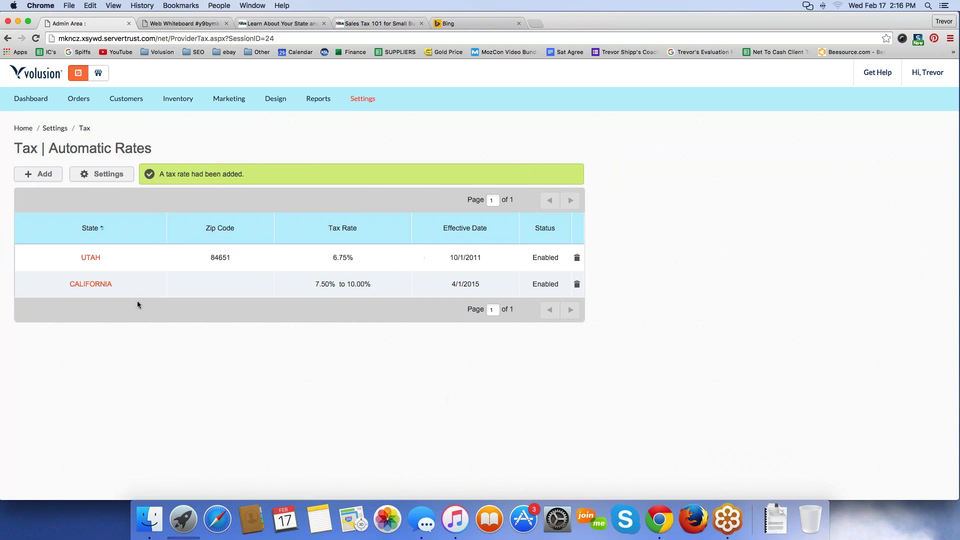
left_click(47, 179)
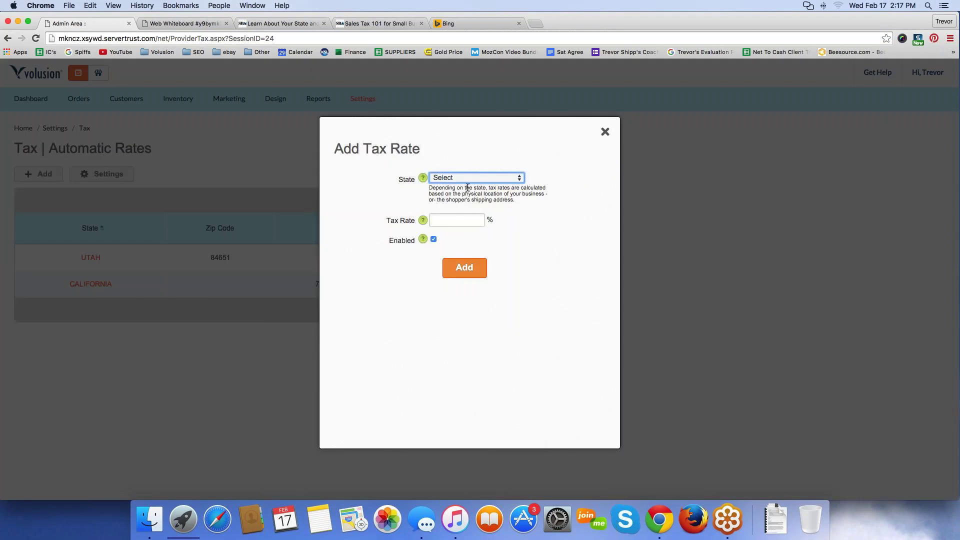
left_click(603, 131)
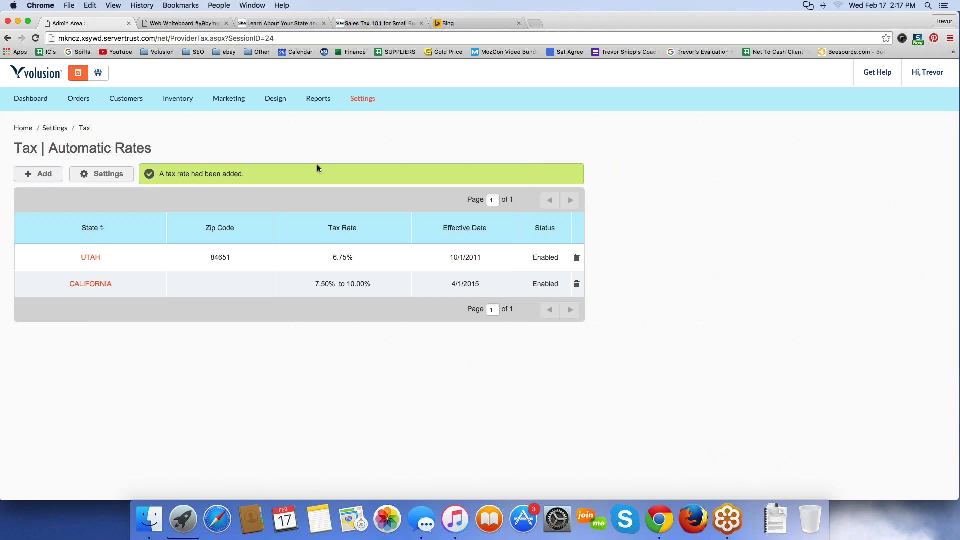
left_click(95, 178)
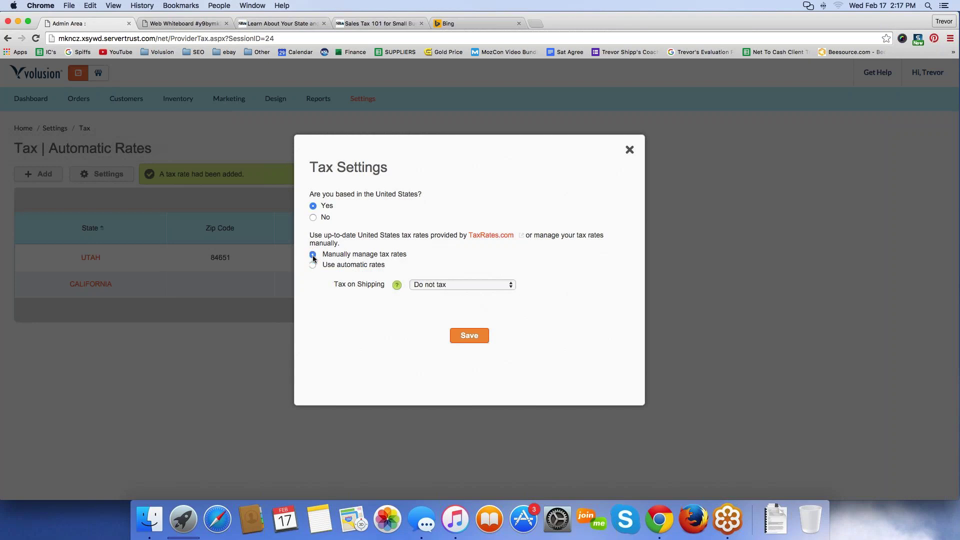
left_click(312, 265)
left_click_drag(309, 235, 512, 238)
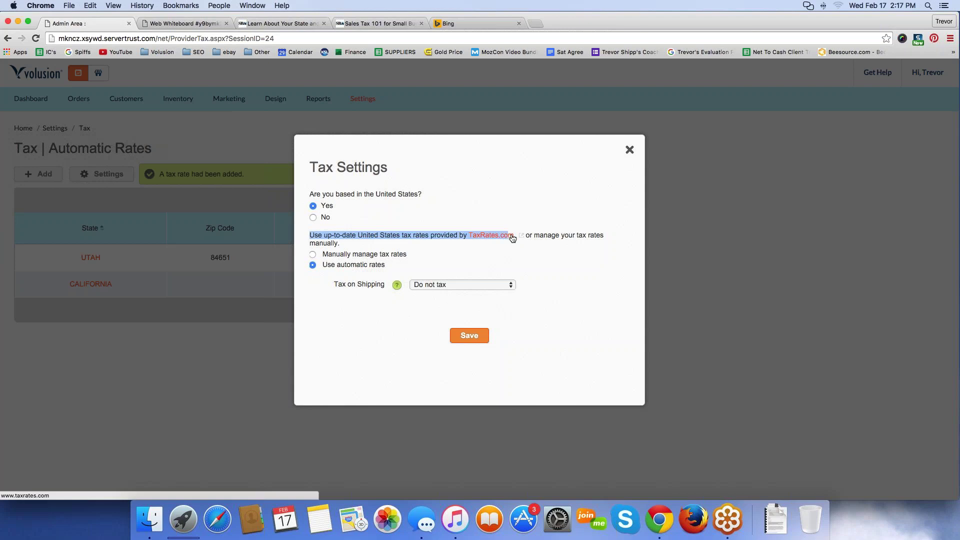
left_click(629, 149)
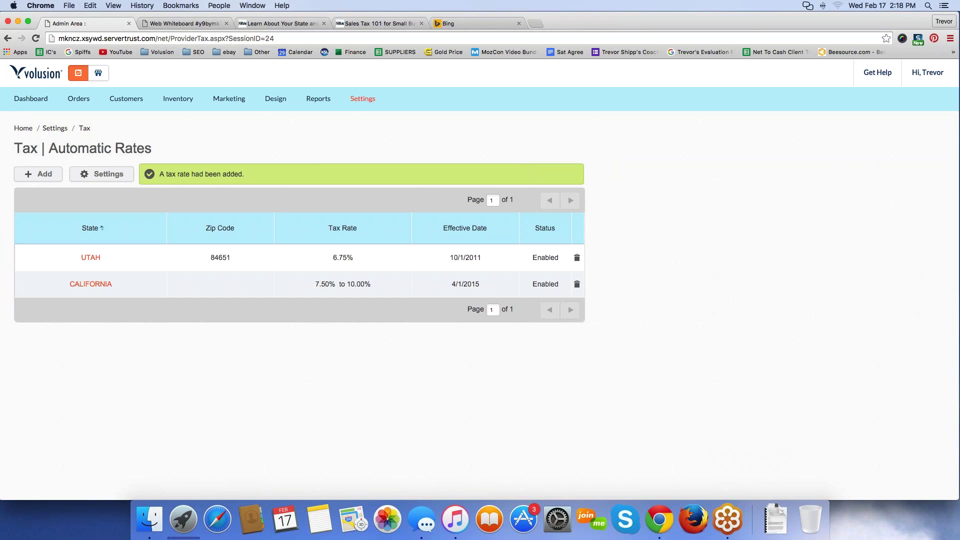
Return to the sales tax whiteboard and pick the red pen
left_click(168, 26)
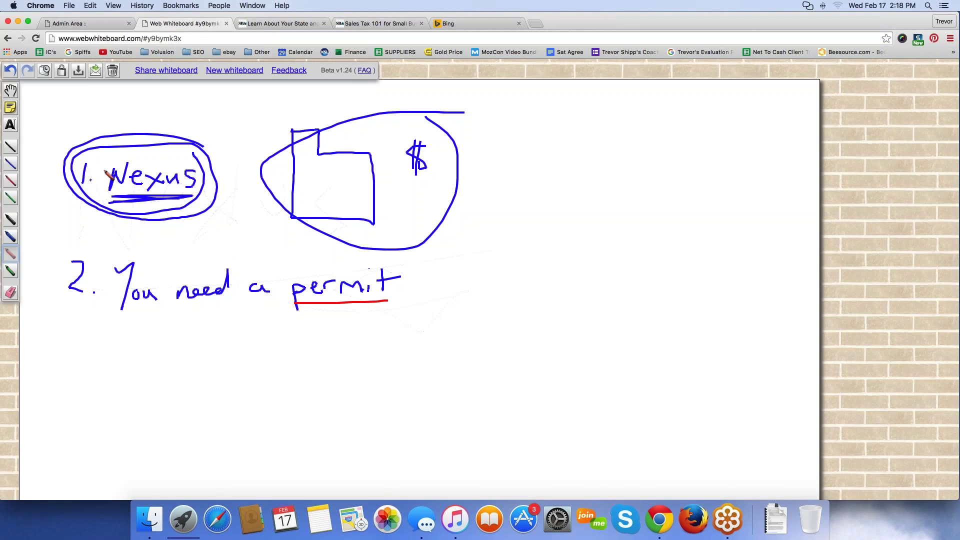
left_click(11, 180)
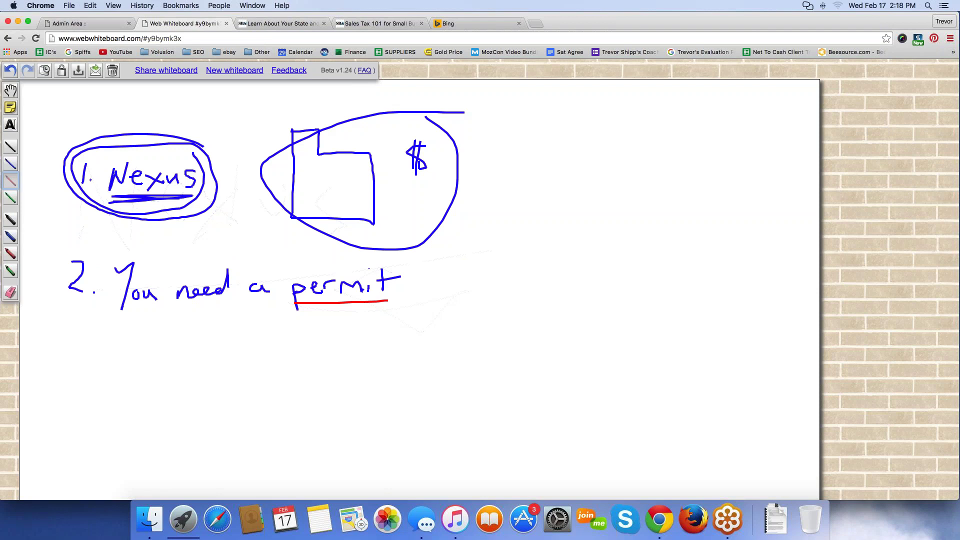
Read the 'What is a sales tax permit' section of Sales Tax 101, then return to the state tax obligations page
left_click(280, 24)
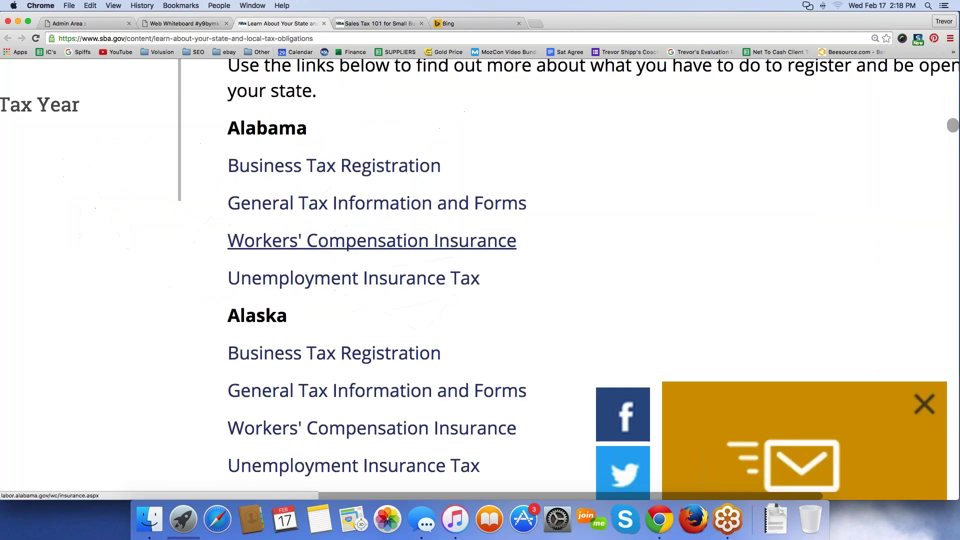
key("super+minus")
key("ctrl+Tab")
key("super+equal")
scroll(479, 275, "up", 2)
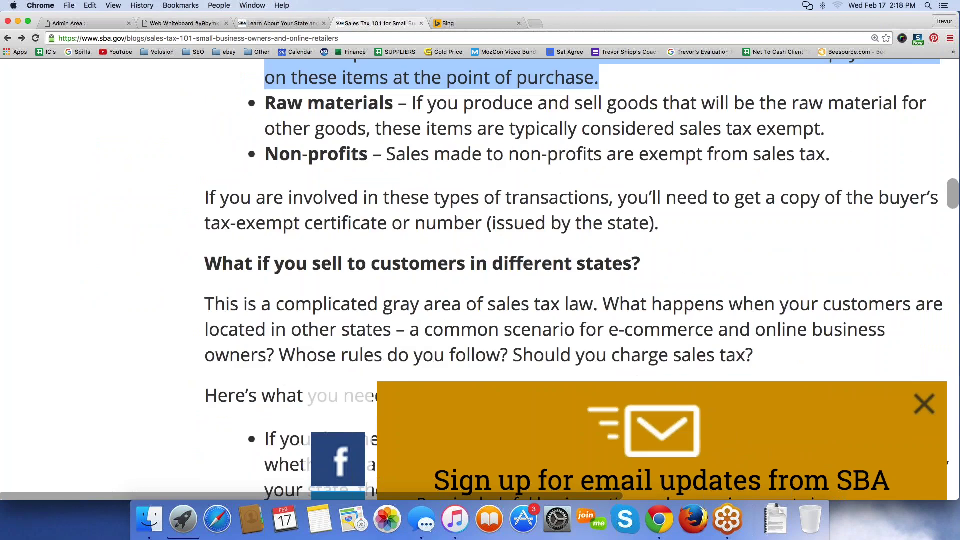
scroll(480, 275, "up", 10)
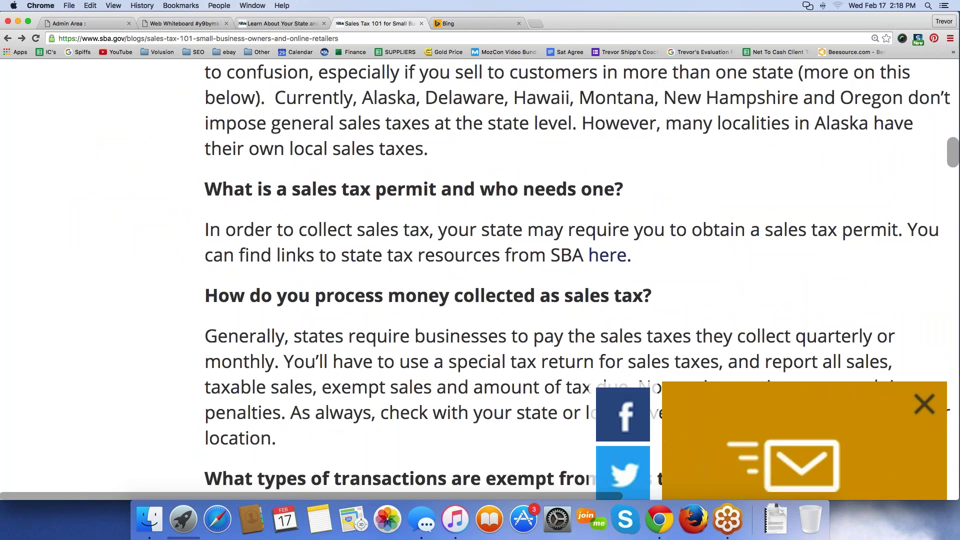
scroll(542, 336, "up", 2)
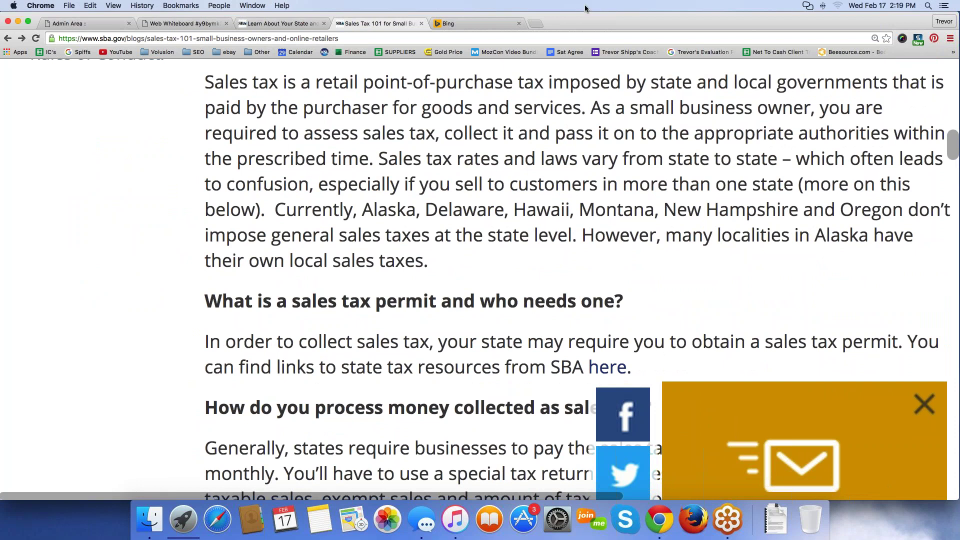
left_click(252, 24)
Draw red arrows from '1. Nexus' to step 2 and down below step 2
left_click(166, 23)
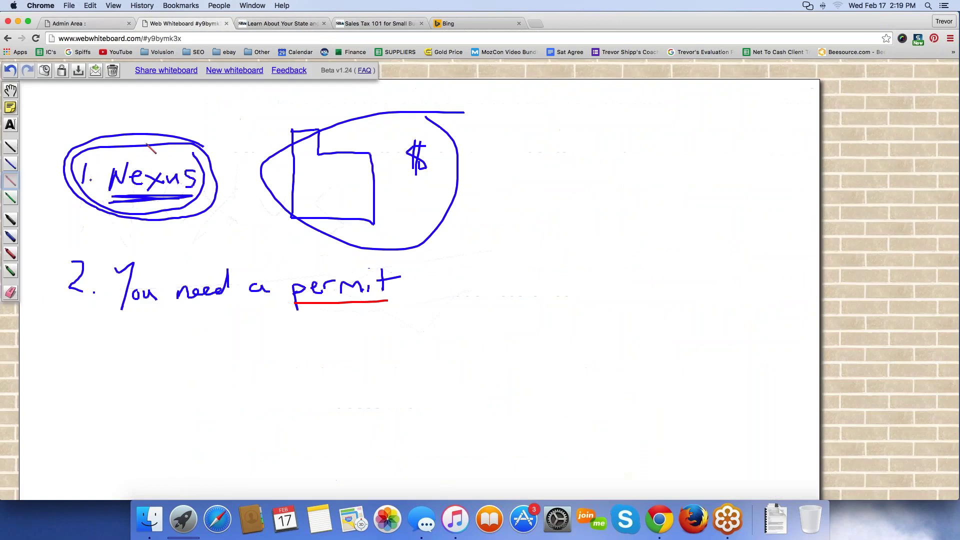
mouse_move(142, 225)
left_mouse_down()
mouse_move(142, 255)
mouse_move(153, 246)
left_mouse_up()
mouse_move(95, 324)
left_mouse_down()
mouse_move(94, 370)
mouse_move(103, 353)
mouse_move(117, 396)
left_mouse_up()
Handwrite '3. Apply to your website' in blue below the arrow
left_click(10, 237)
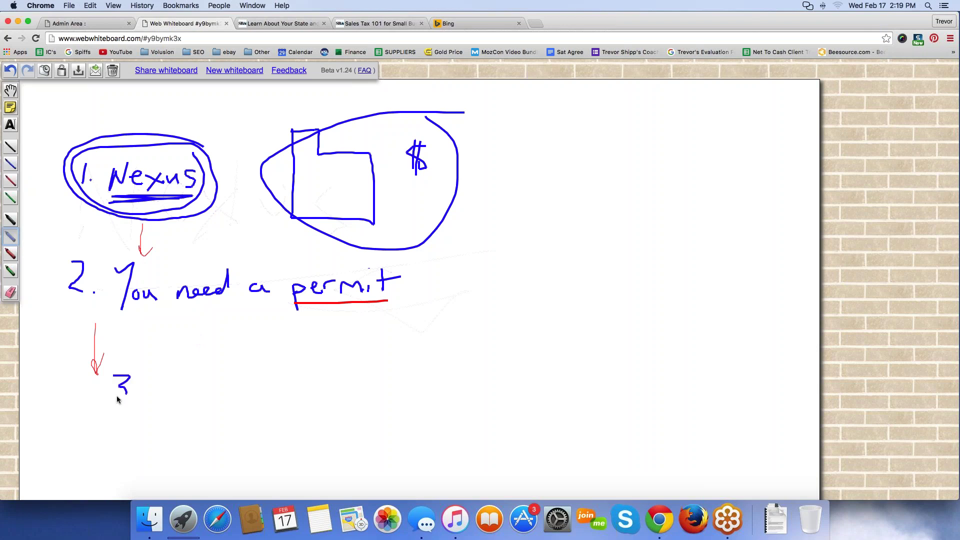
left_click(131, 393)
mouse_move(153, 396)
left_mouse_down()
mouse_move(189, 383)
mouse_move(197, 390)
left_mouse_up()
mouse_move(201, 378)
left_mouse_down()
mouse_move(215, 378)
mouse_move(198, 418)
left_mouse_up()
mouse_move(239, 371)
left_mouse_down()
mouse_move(237, 394)
mouse_move(255, 382)
mouse_move(284, 393)
mouse_move(272, 409)
left_mouse_up()
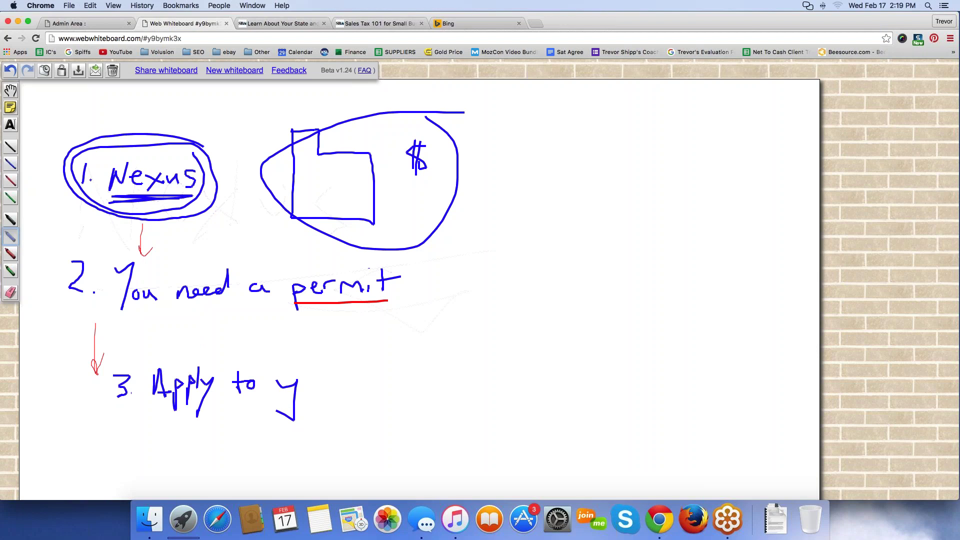
left_click_drag(313, 383, 314, 388)
left_click_drag(324, 384, 459, 375)
left_click_drag(481, 363, 499, 359)
mouse_move(500, 363)
left_mouse_down()
mouse_move(508, 356)
mouse_move(515, 370)
left_mouse_up()
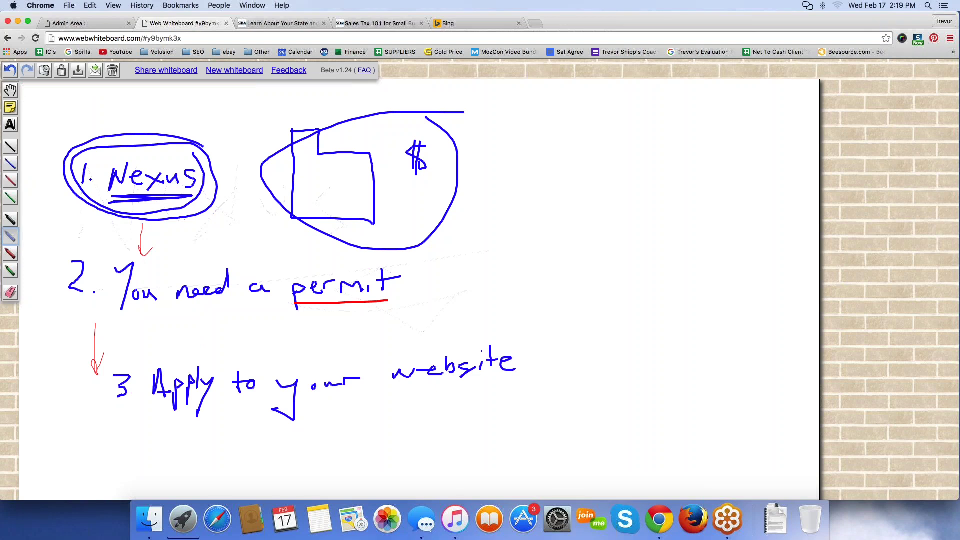